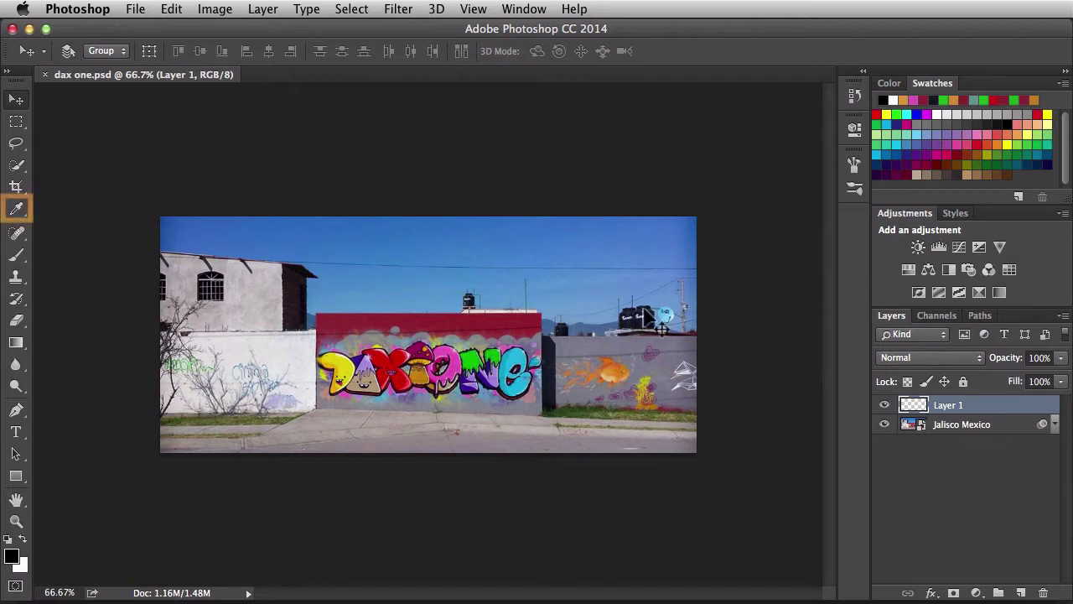
Switch to the Eyedropper tool to sample colours from the graffiti wall photo
click(16, 212)
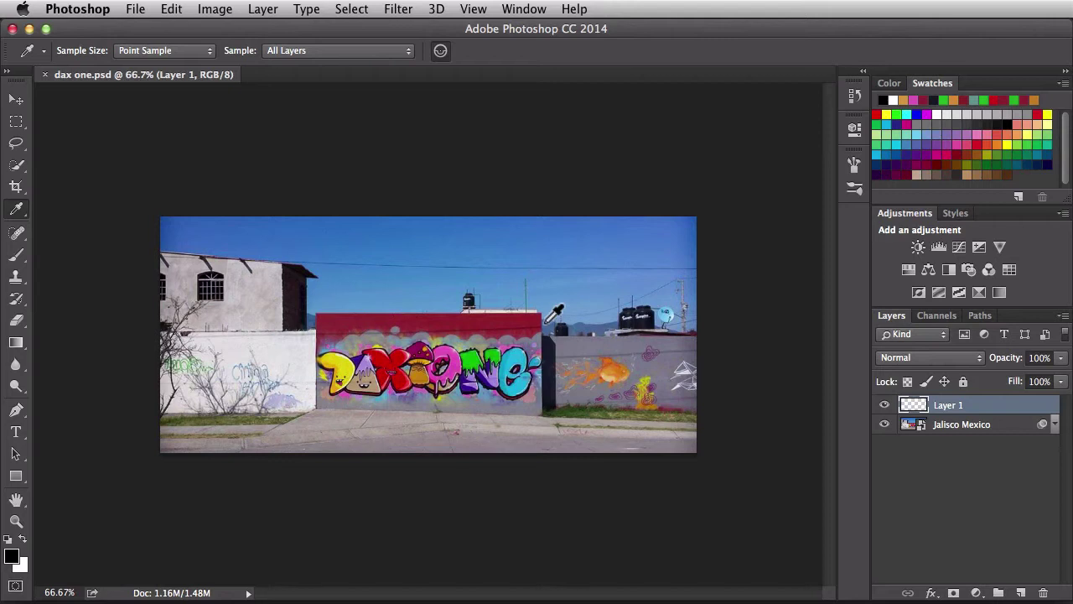
Sample the red wall and graffiti lettering, Option-click the orange fish as background, then swap colours
click(438, 322)
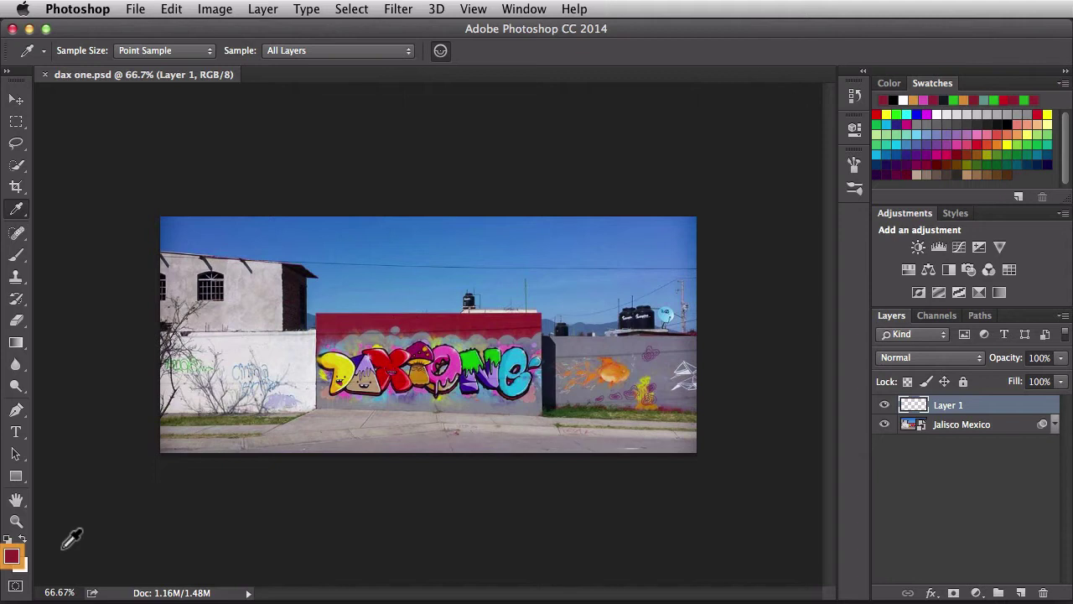
drag(242, 396, 405, 408)
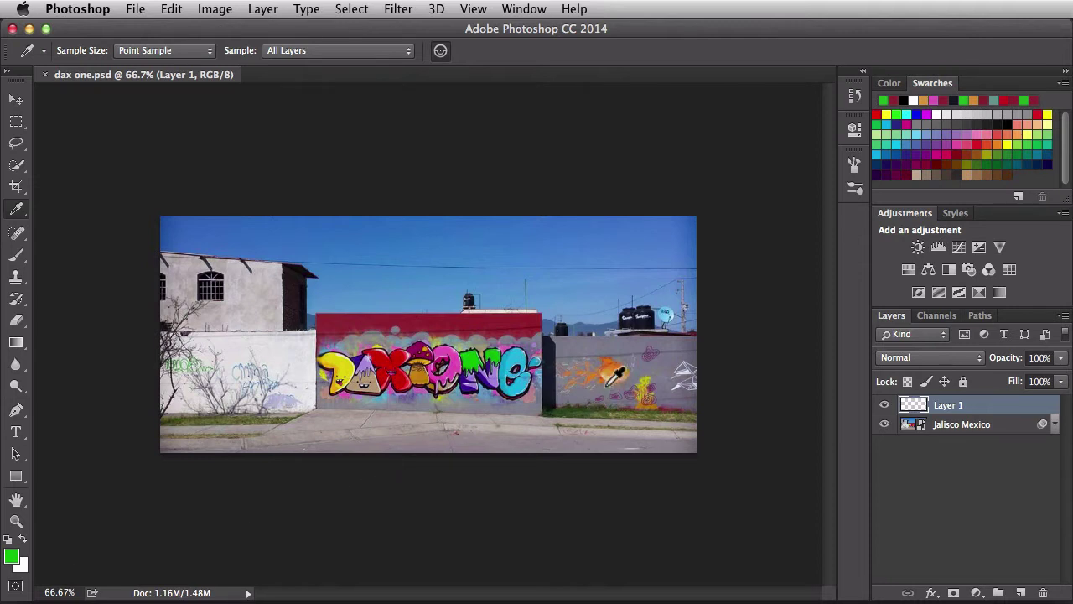
key(alt)
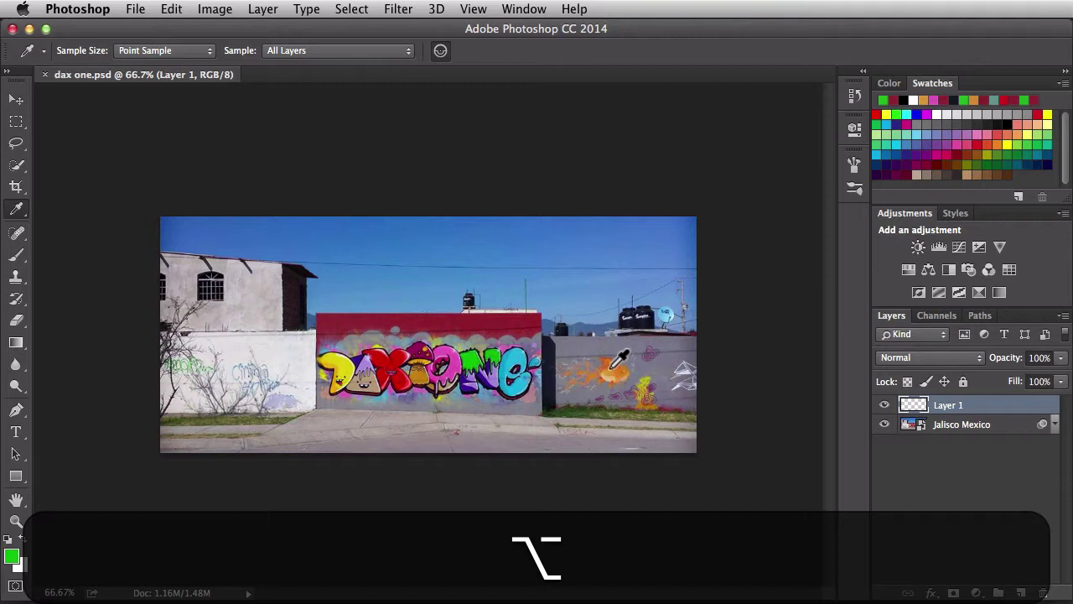
alt+click(612, 366)
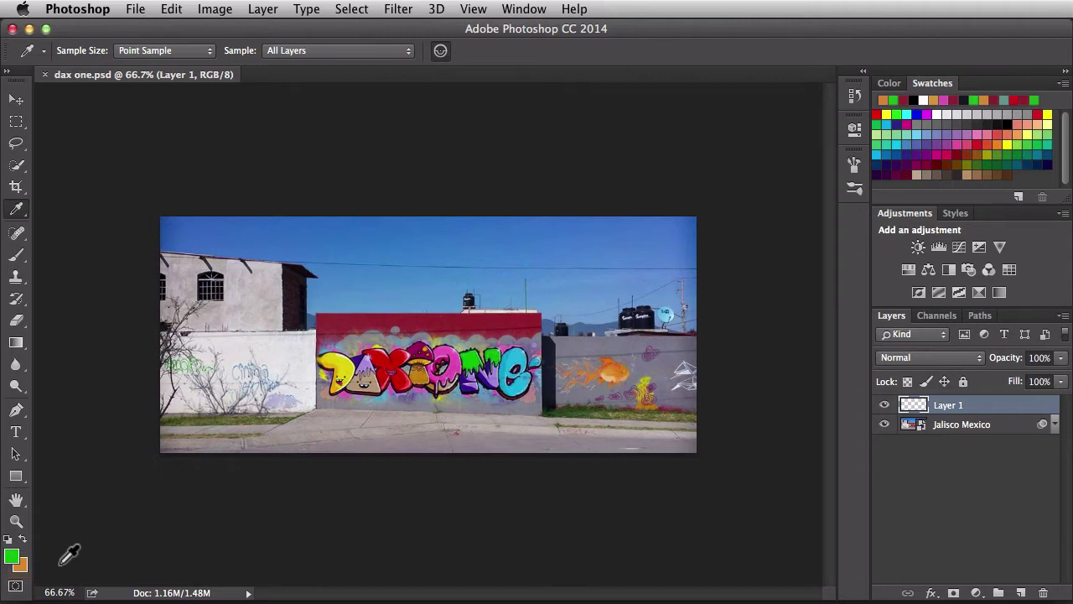
key(x)
Shrink the window, sample a teal-green from the desktop outside Photoshop, then maximize the window again
drag(1066, 587, 971, 593)
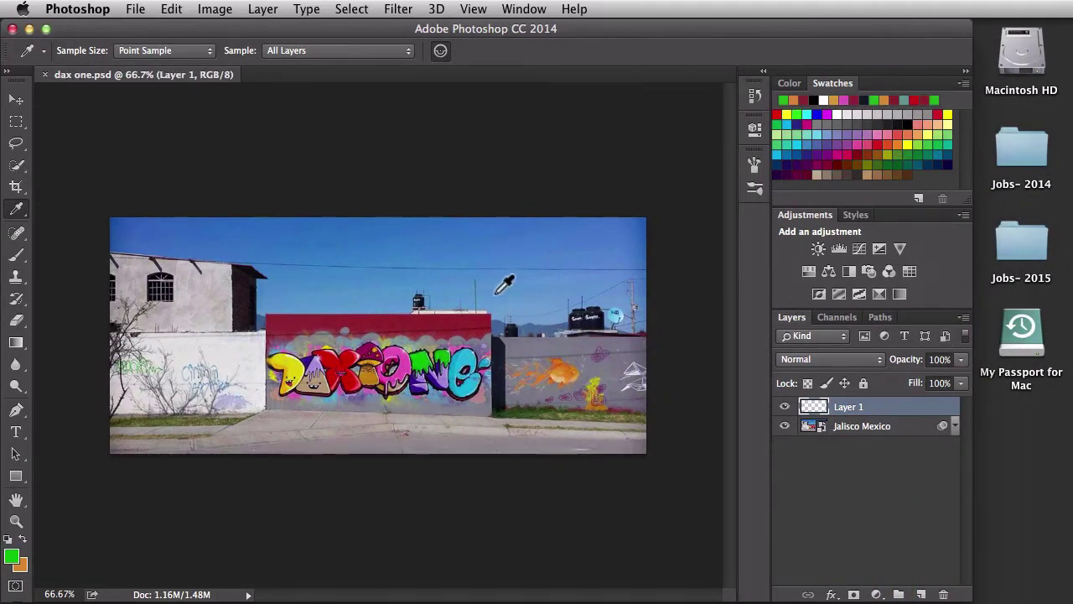
mouse_move(503, 240)
mouse_down()
mouse_move(514, 276)
mouse_move(630, 376)
mouse_move(836, 456)
mouse_move(903, 462)
mouse_move(911, 405)
mouse_move(999, 389)
mouse_move(1013, 243)
mouse_up()
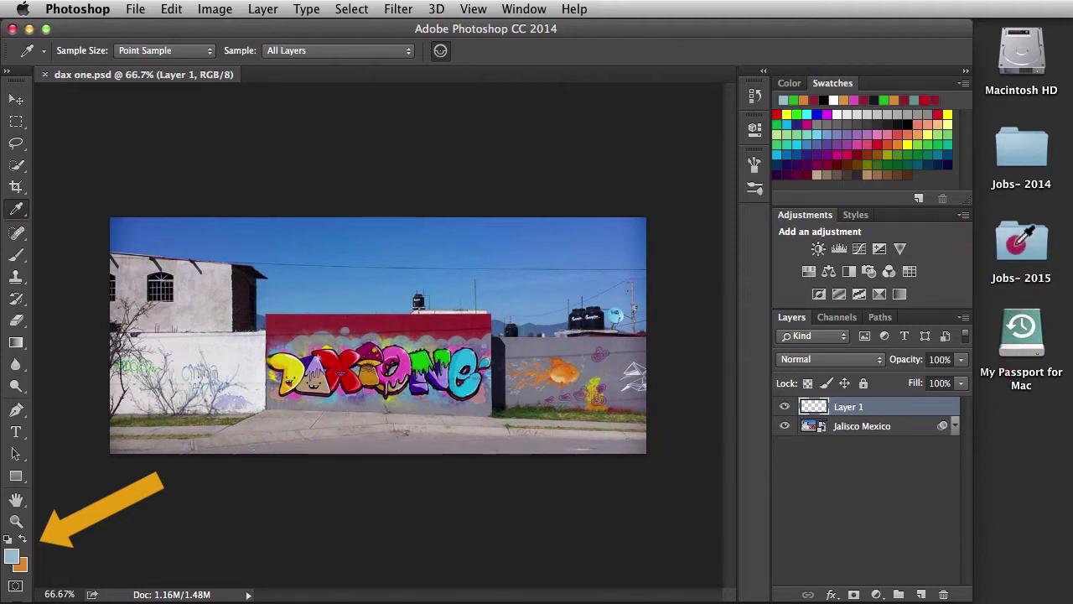
drag(1015, 250, 1010, 335)
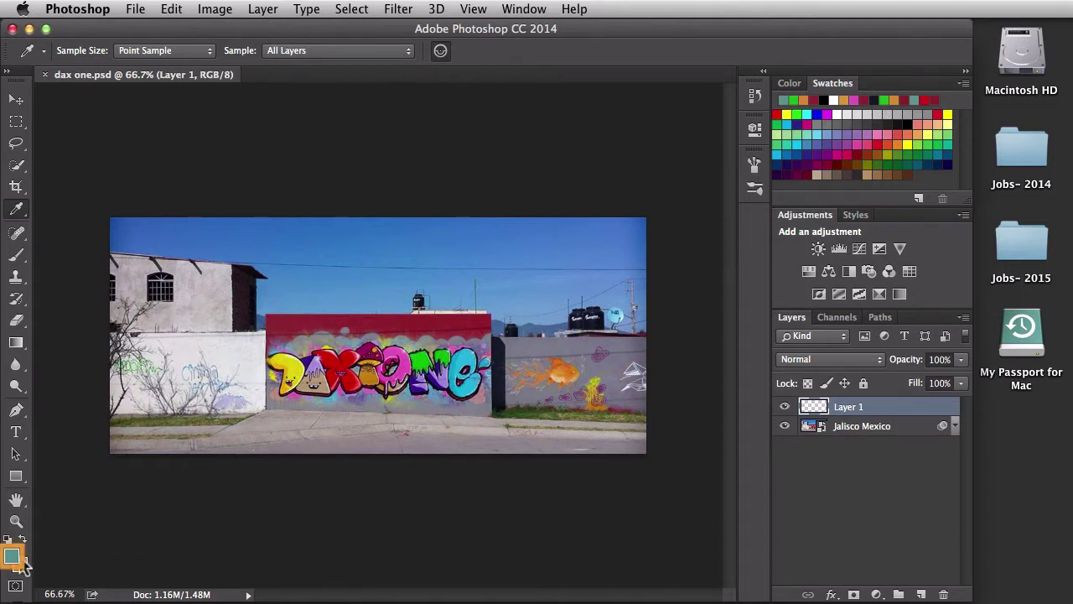
click(46, 29)
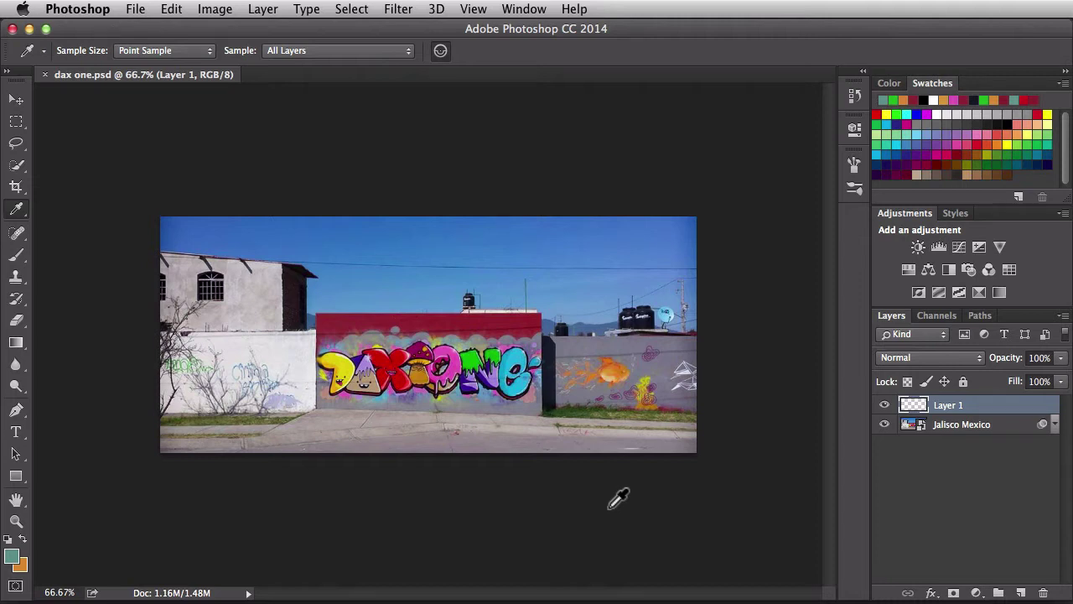
key(b)
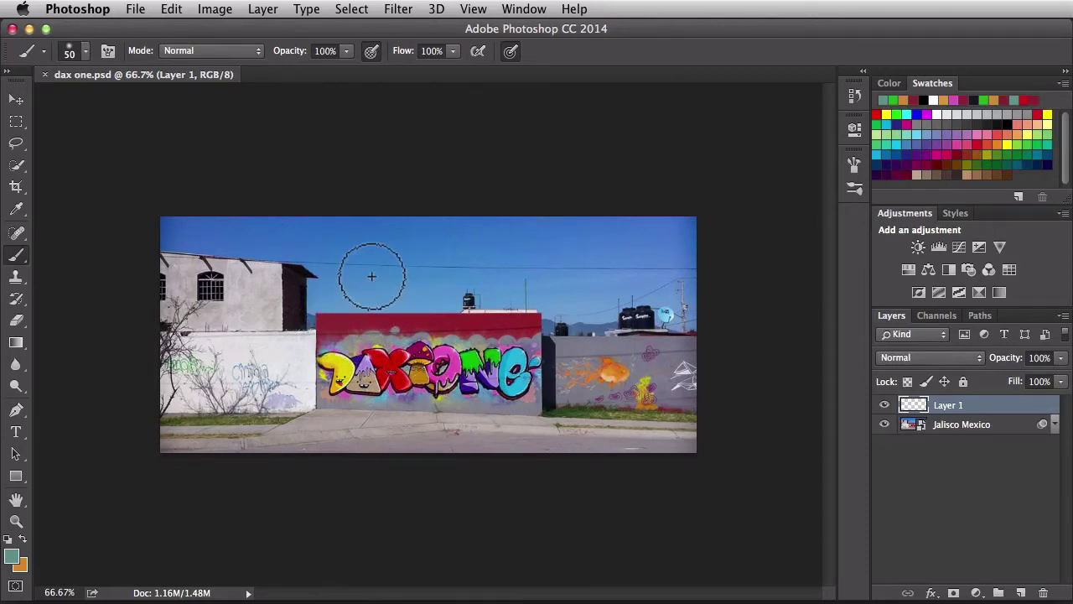
Sample the blue sky with the Eyedropper, return to the Brush, then Option-click the red wall
key(i)
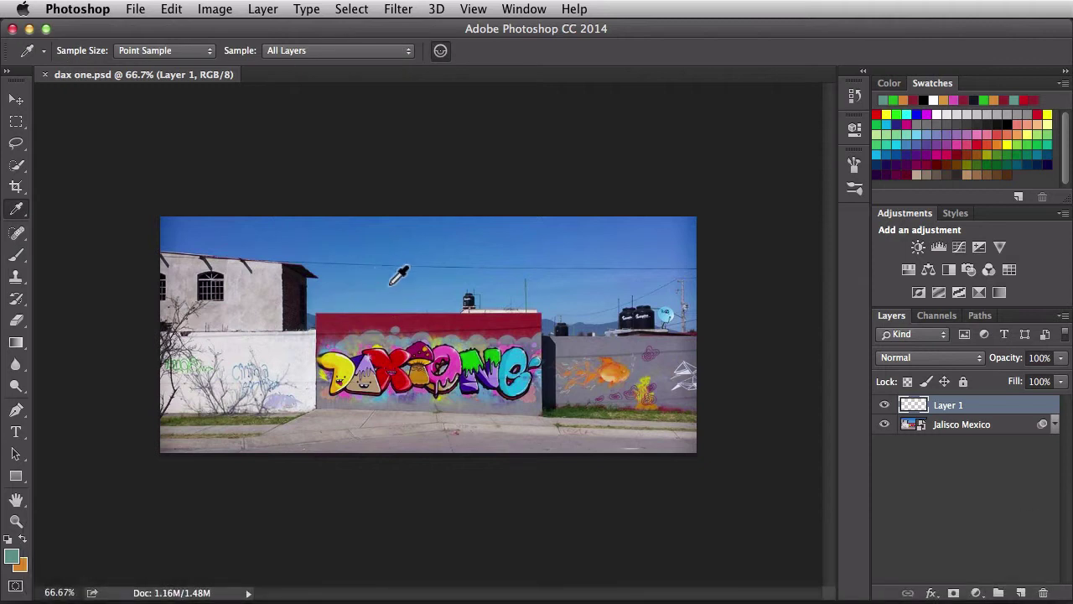
click(390, 285)
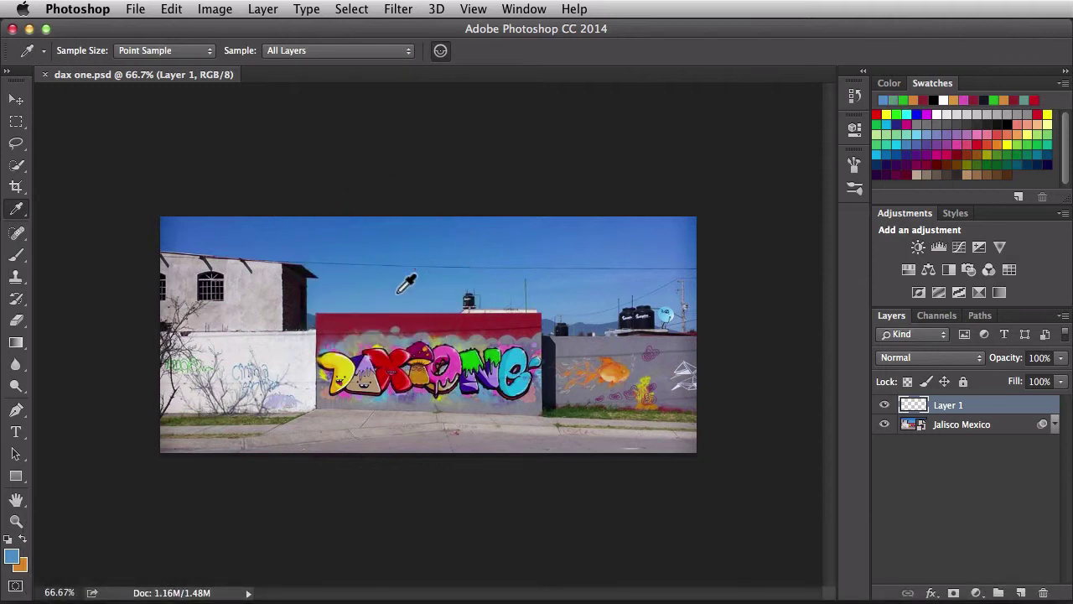
key(b)
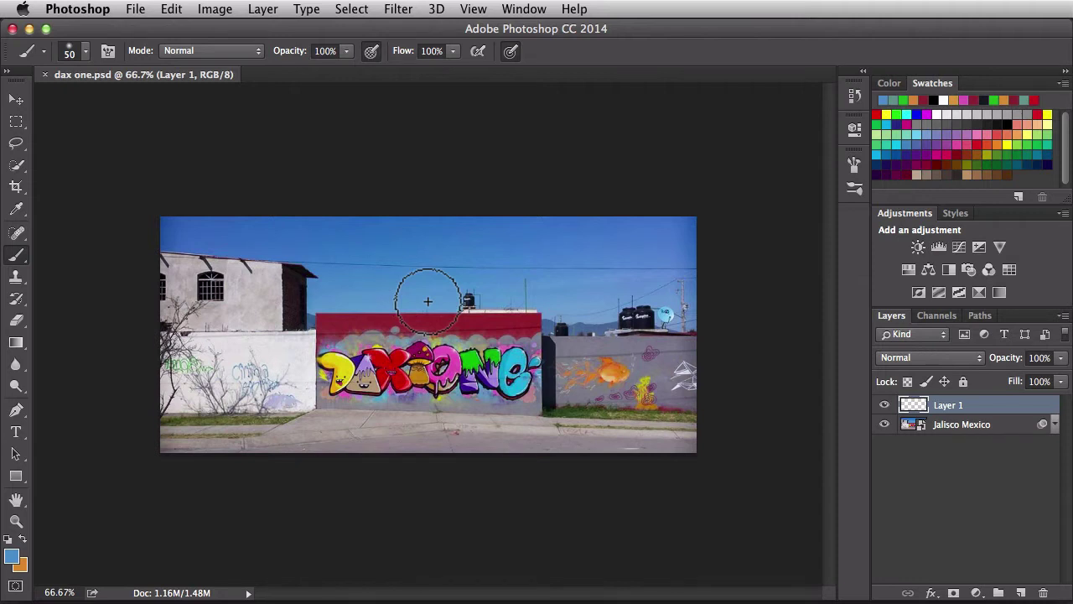
key(alt)
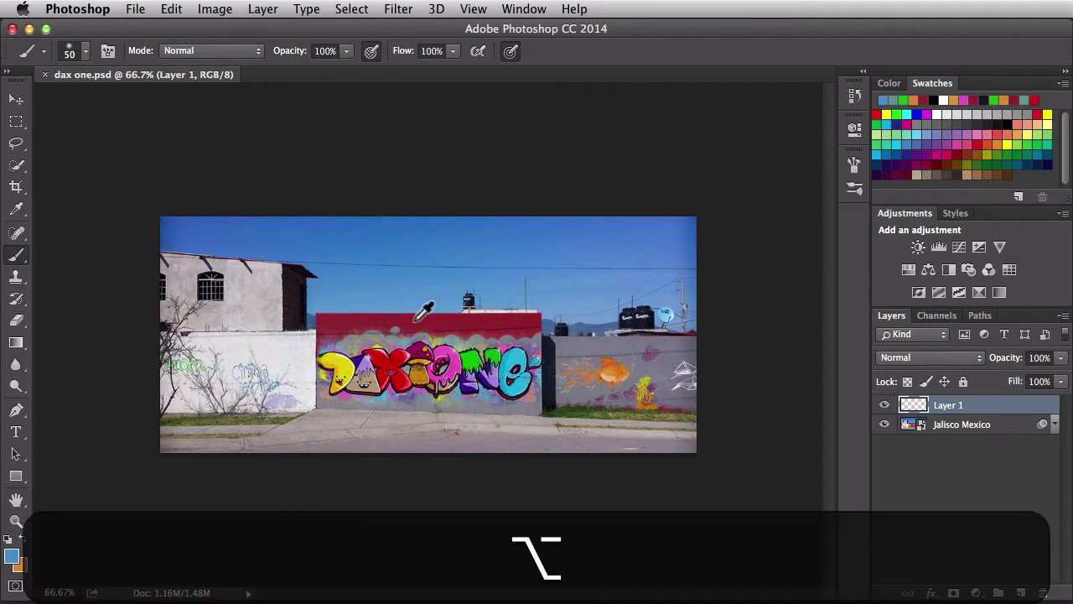
alt+click(414, 320)
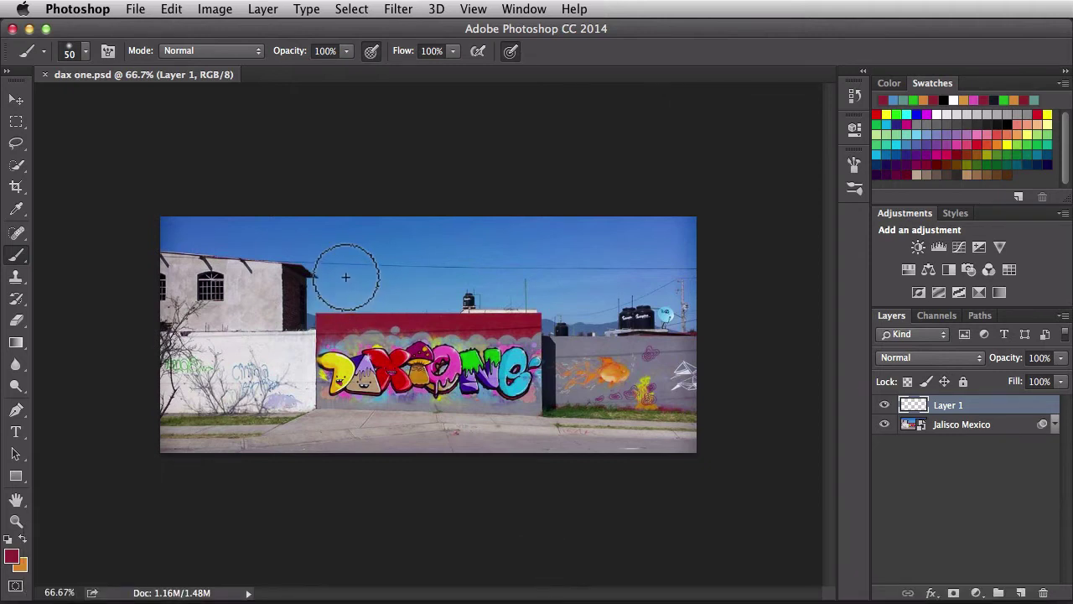
Paint and undo a straight red line across the sky, then sample the orange fish using I
drag(345, 277, 595, 277)
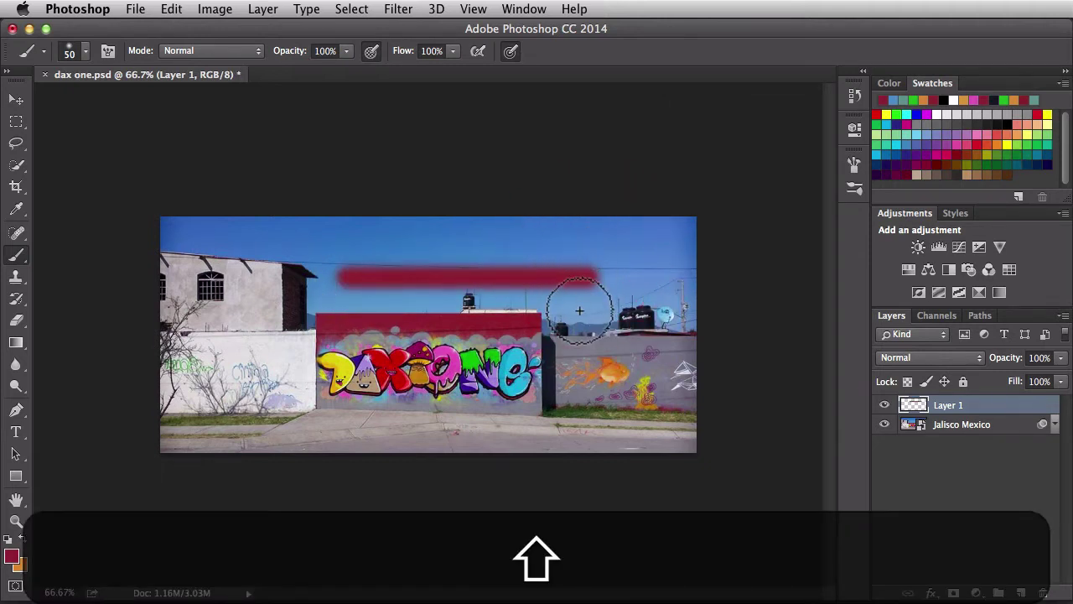
key(super+z)
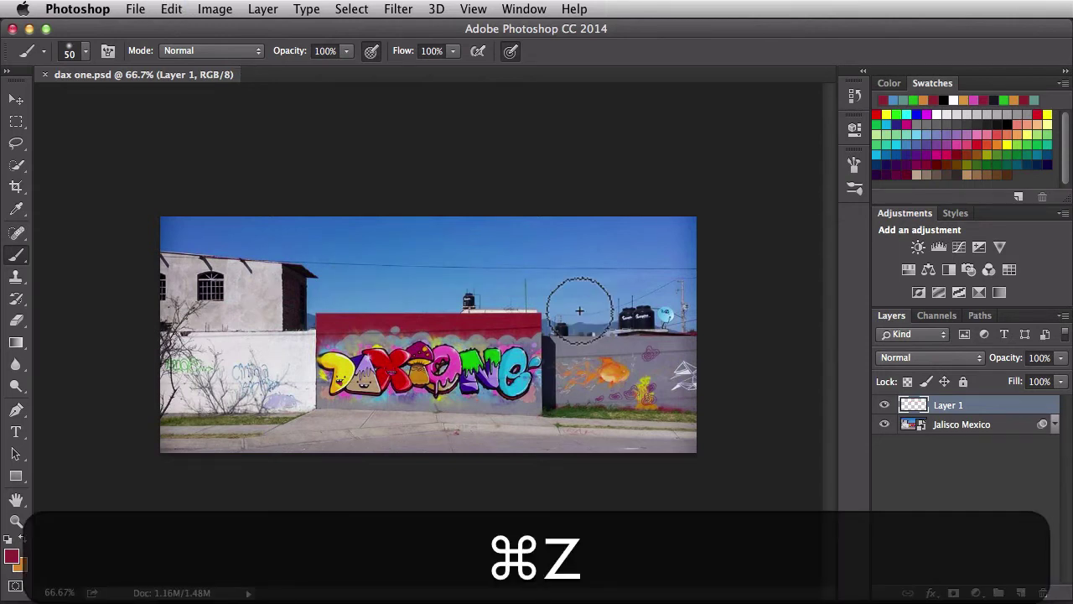
key(i)
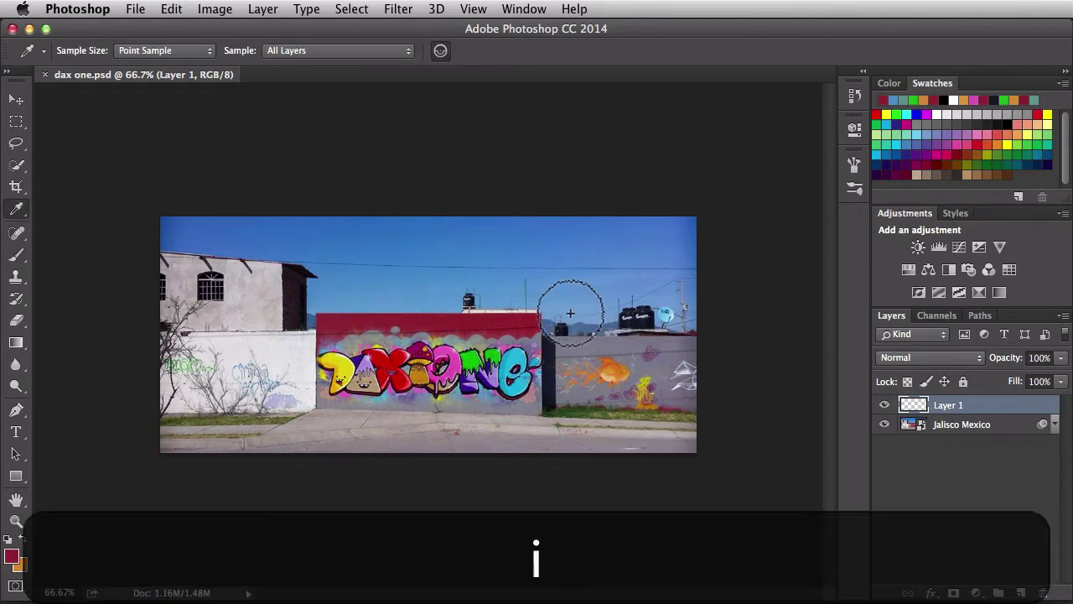
click(615, 366)
key(b)
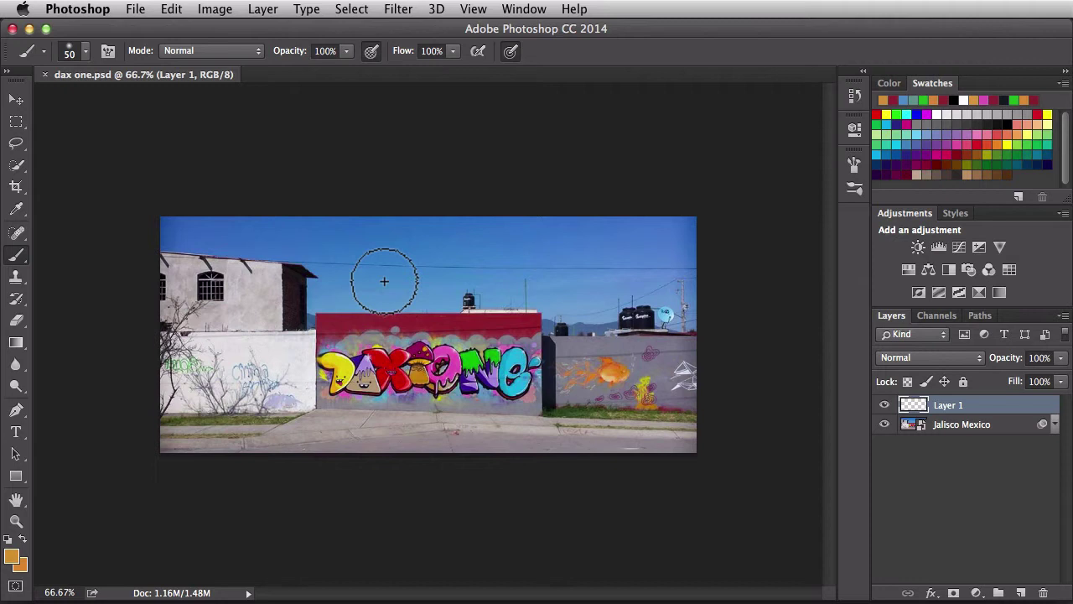
Sample the blue sky with Option and the red wall with I, then return to the Eyedropper
key(alt)
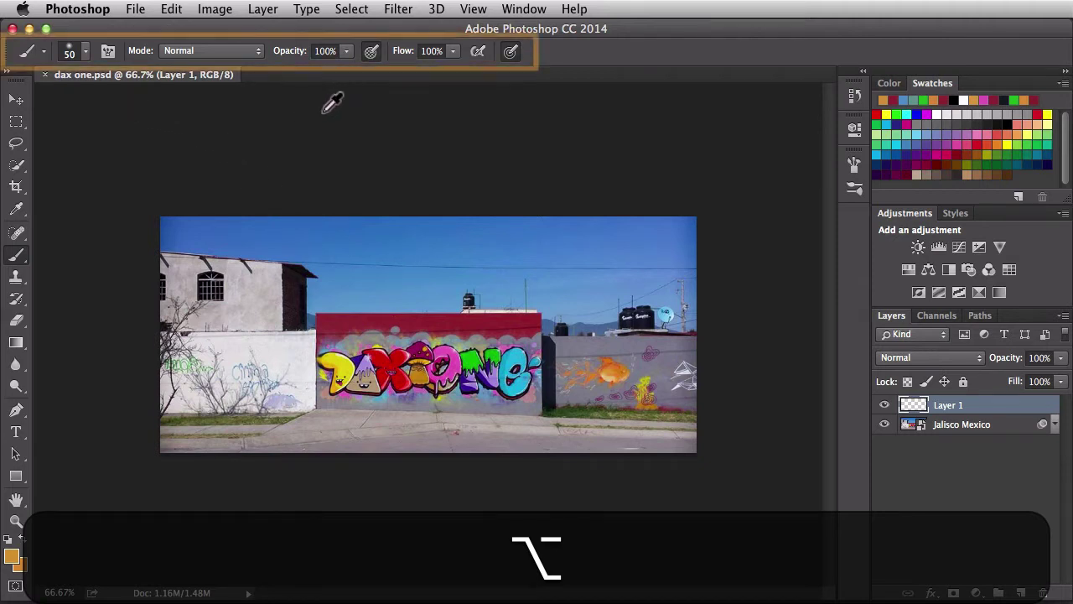
alt+click(409, 267)
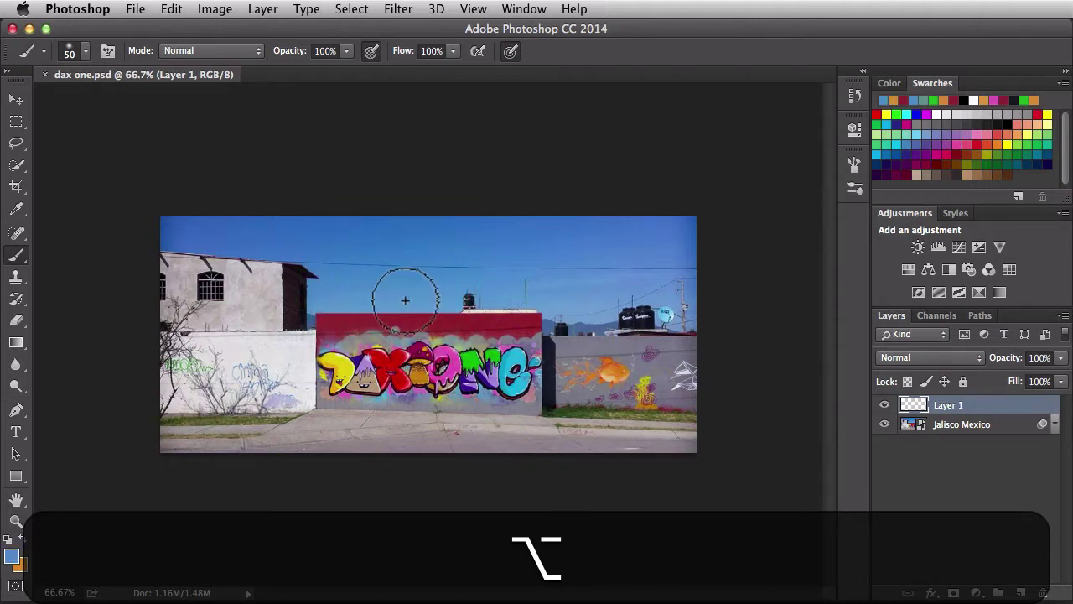
key(i)
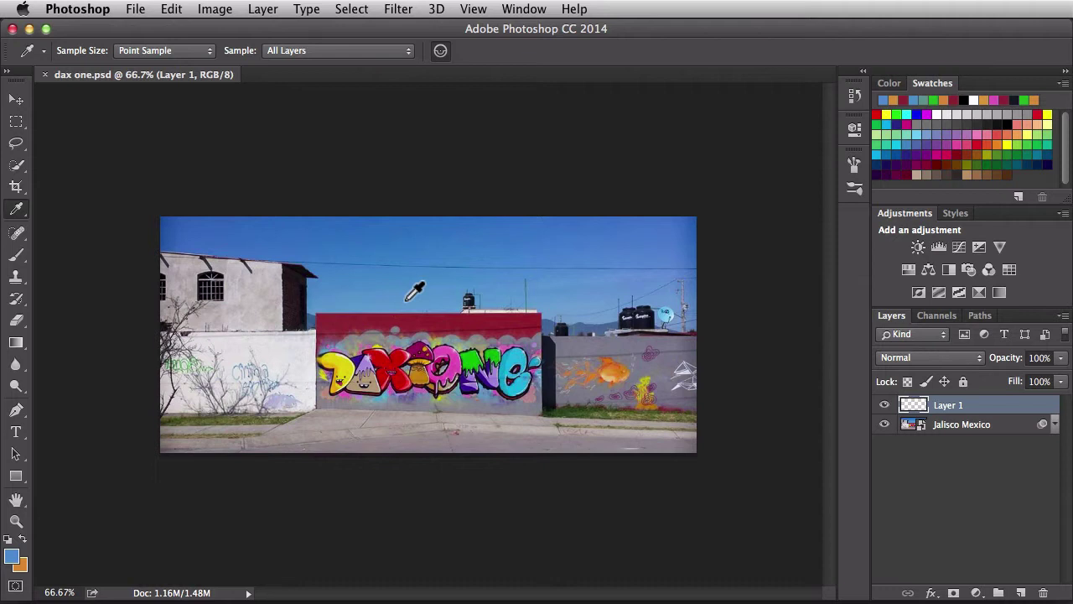
click(405, 315)
key(b)
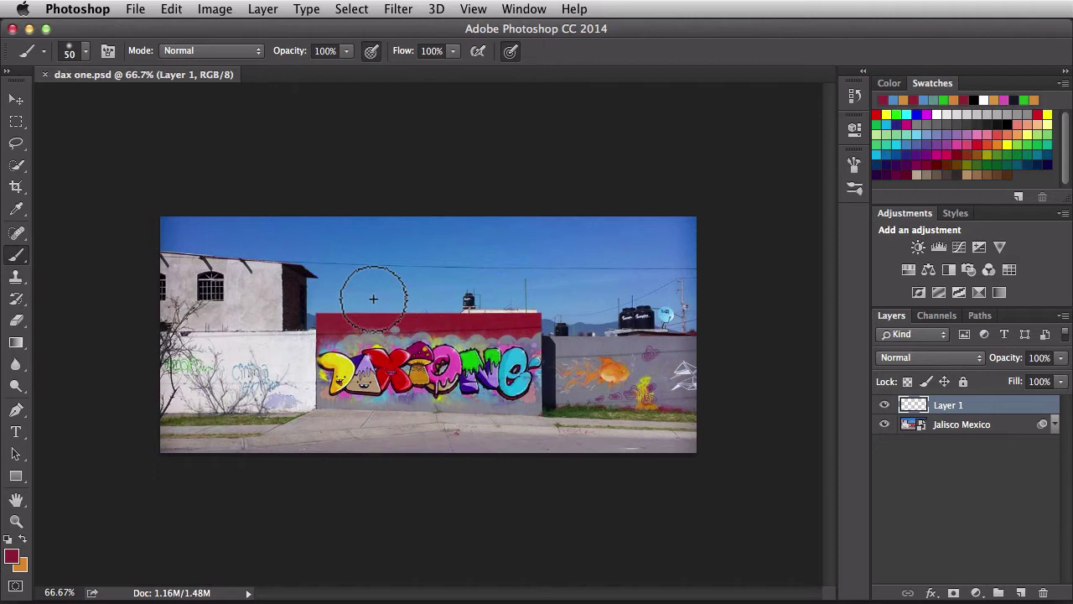
key(i)
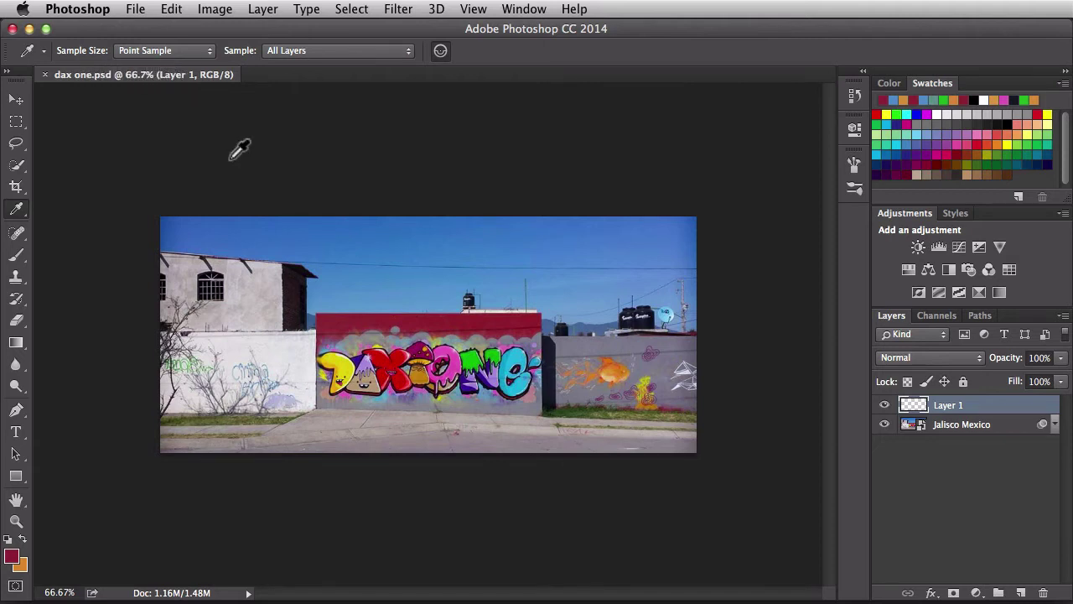
Zoom into the mushroom graffiti down to individual pixels and sample a single pixel
key(super+space)
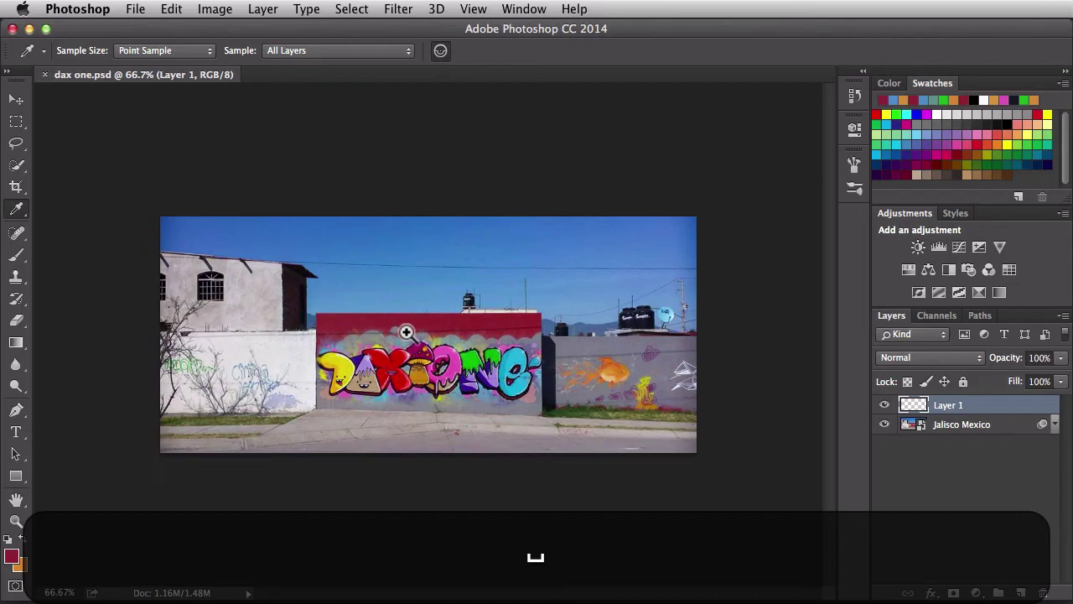
drag(409, 331, 443, 335)
key(space)
key(super+space)
drag(371, 287, 412, 318)
key(space)
drag(523, 389, 422, 285)
key(super+space)
key(space)
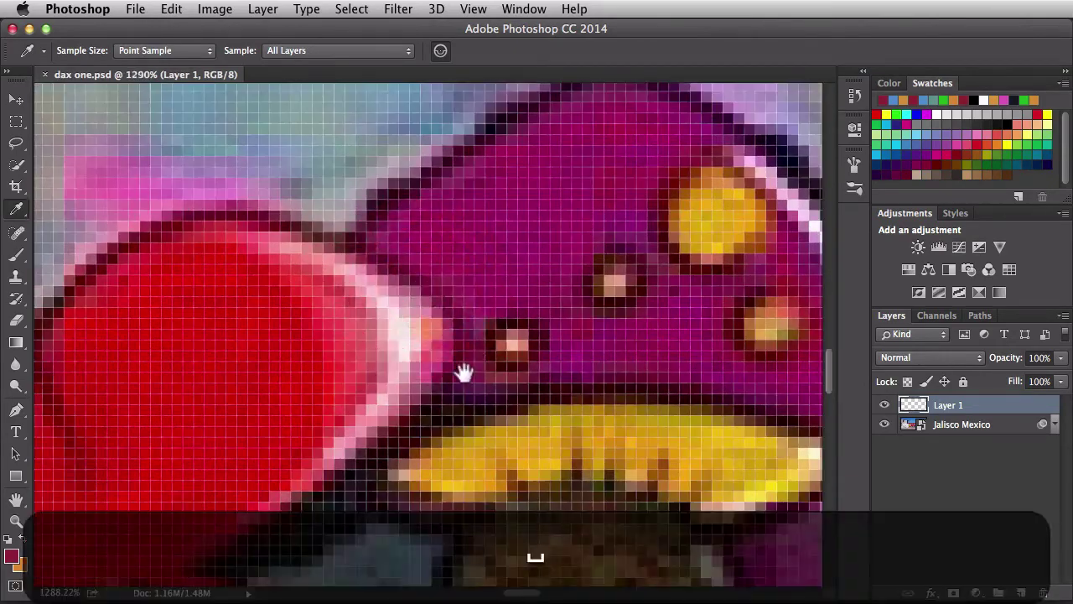
drag(464, 373, 458, 347)
click(455, 340)
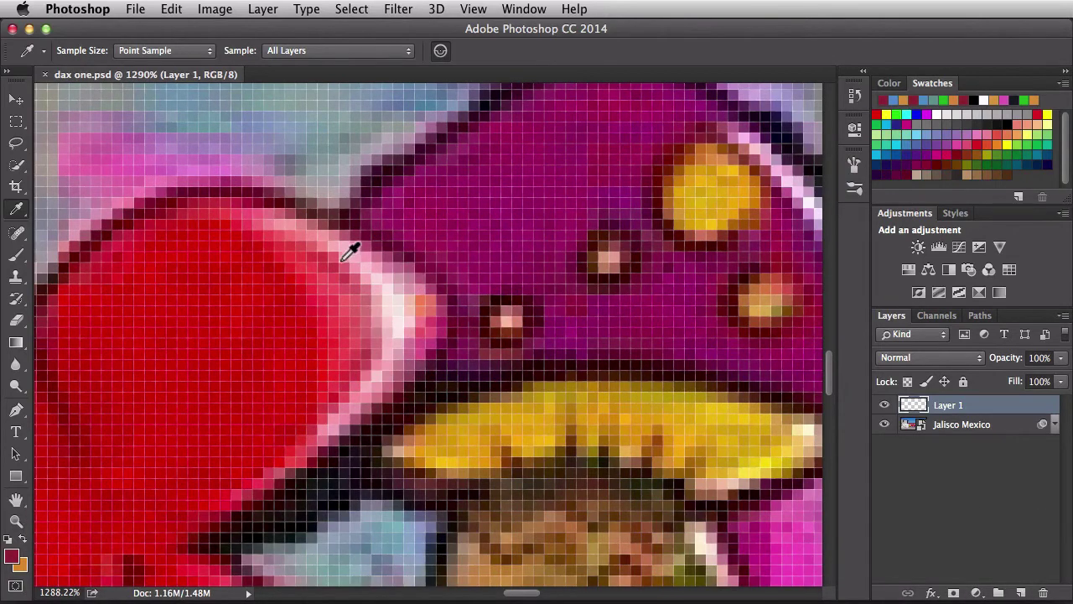
Point-sample the magenta paint several times, then bring up the Sample Size choices
click(429, 239)
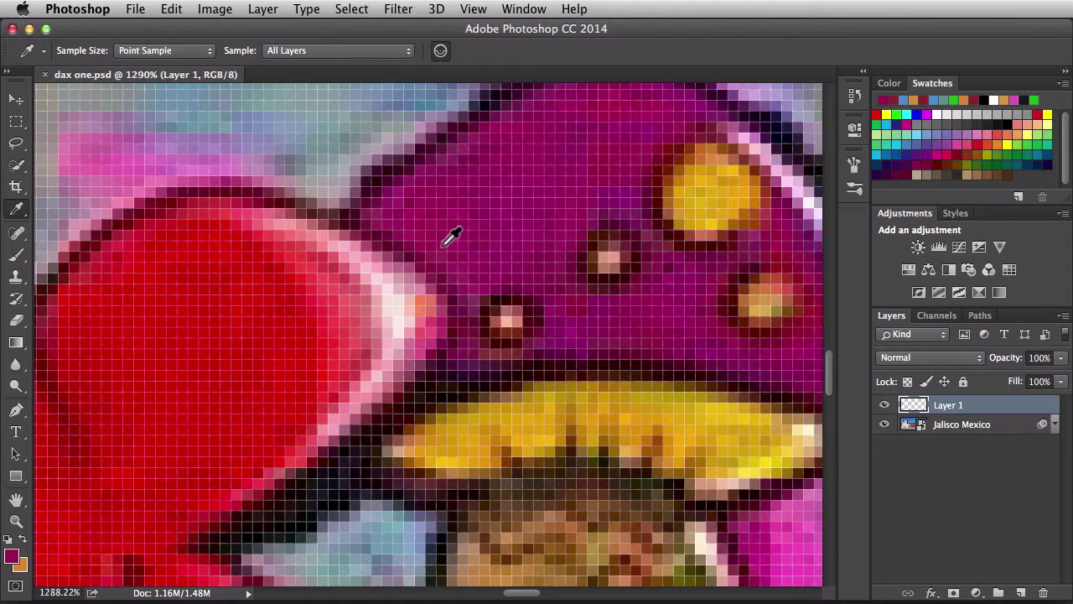
click(442, 246)
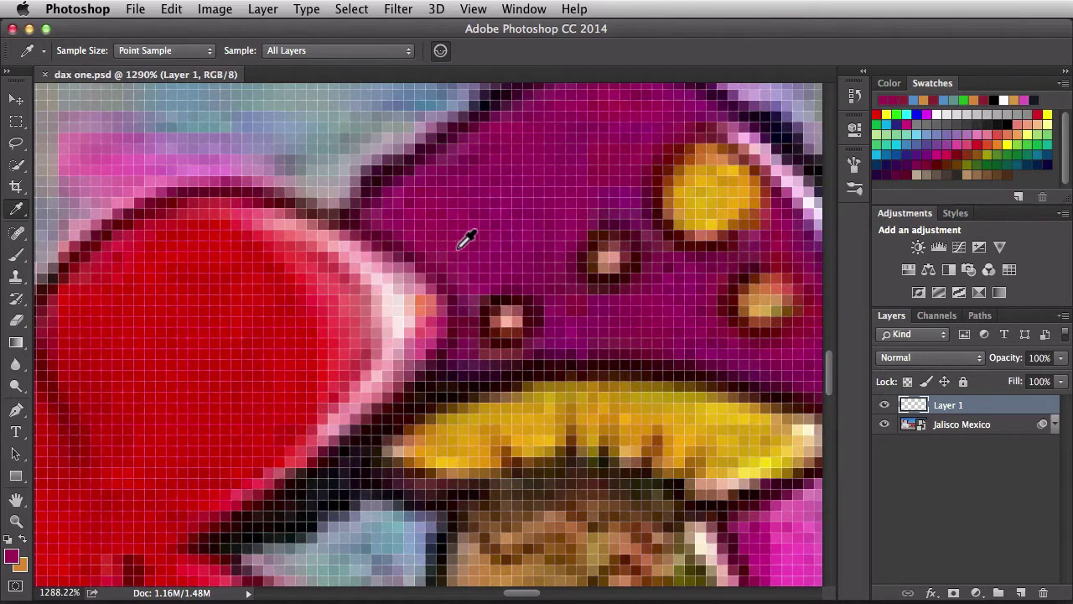
click(463, 247)
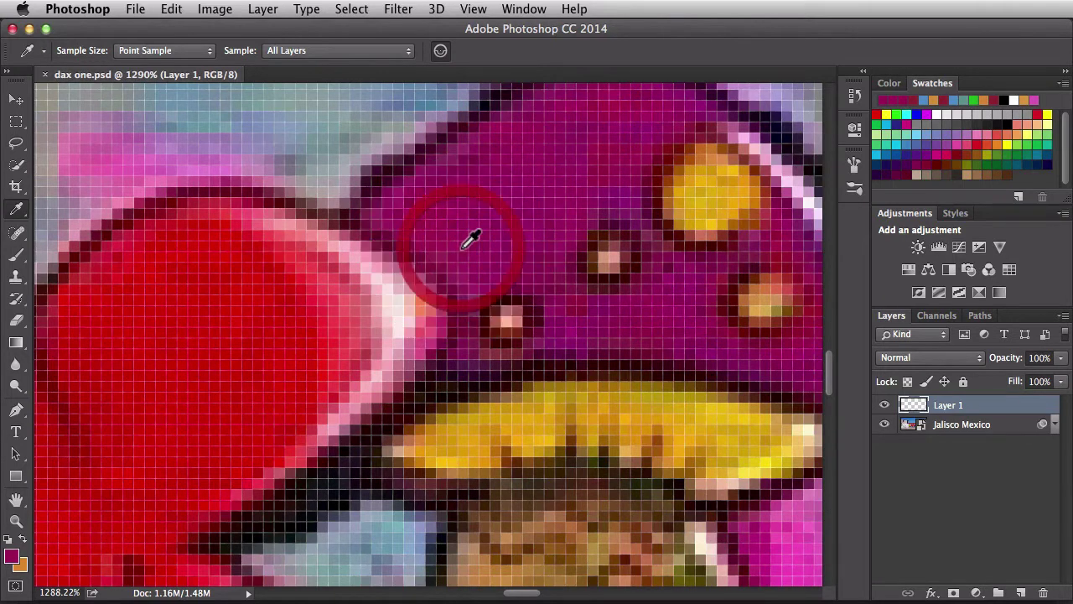
click(476, 244)
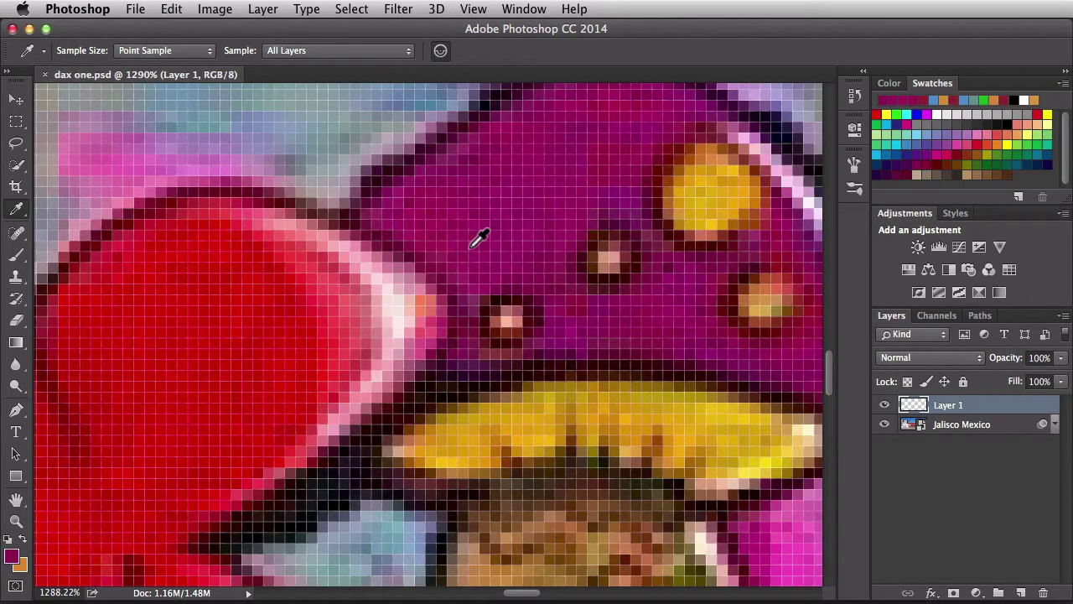
click(206, 52)
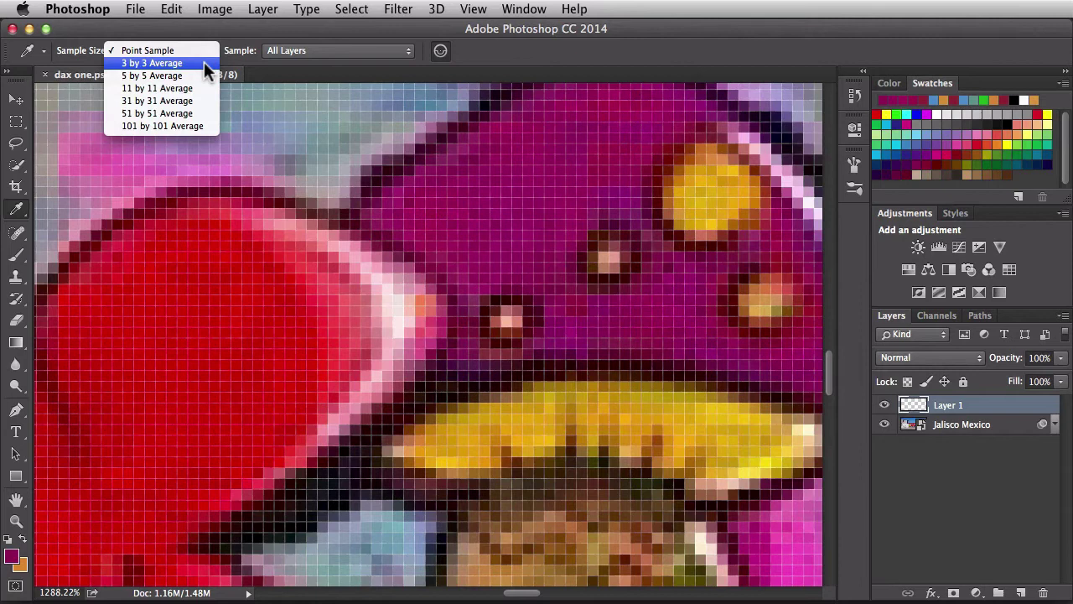
Set Sample Size to 3 by 3 Average, marquee a tiny square to illustrate it, and resample the magenta
click(204, 61)
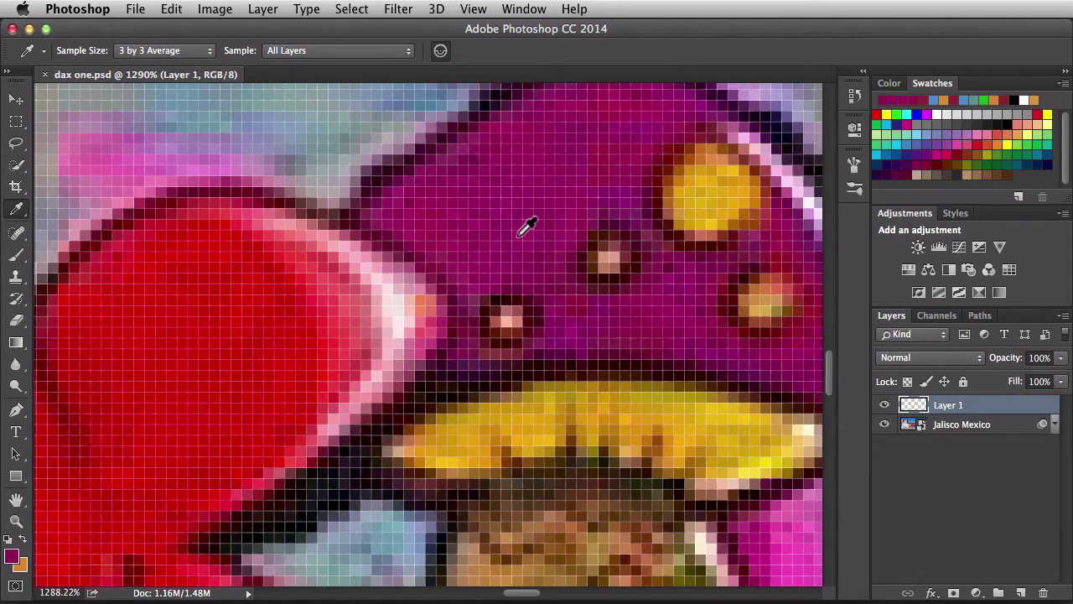
key(m)
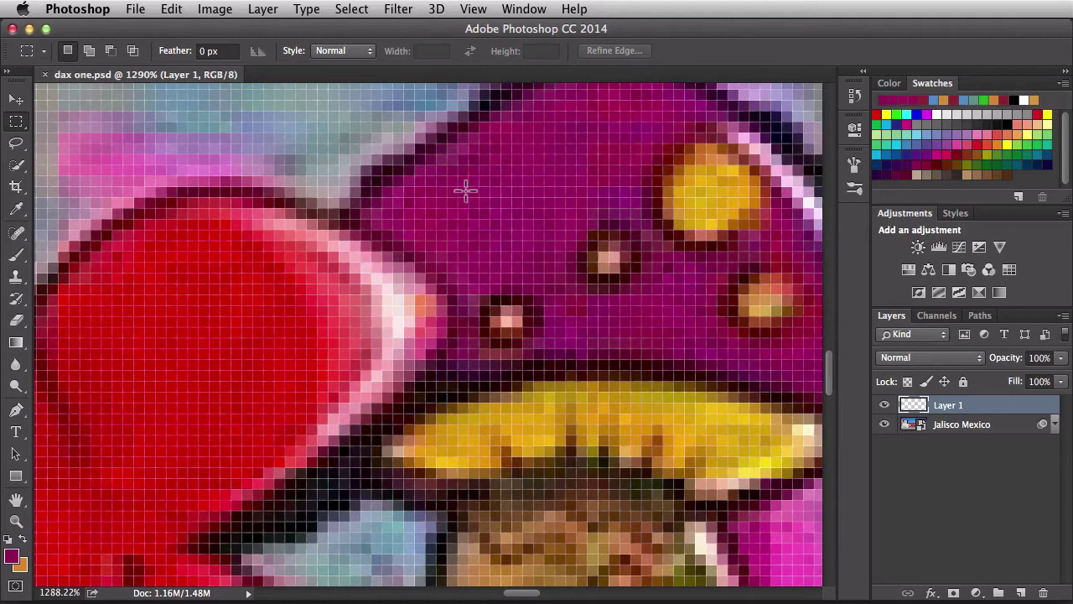
drag(449, 177, 473, 201)
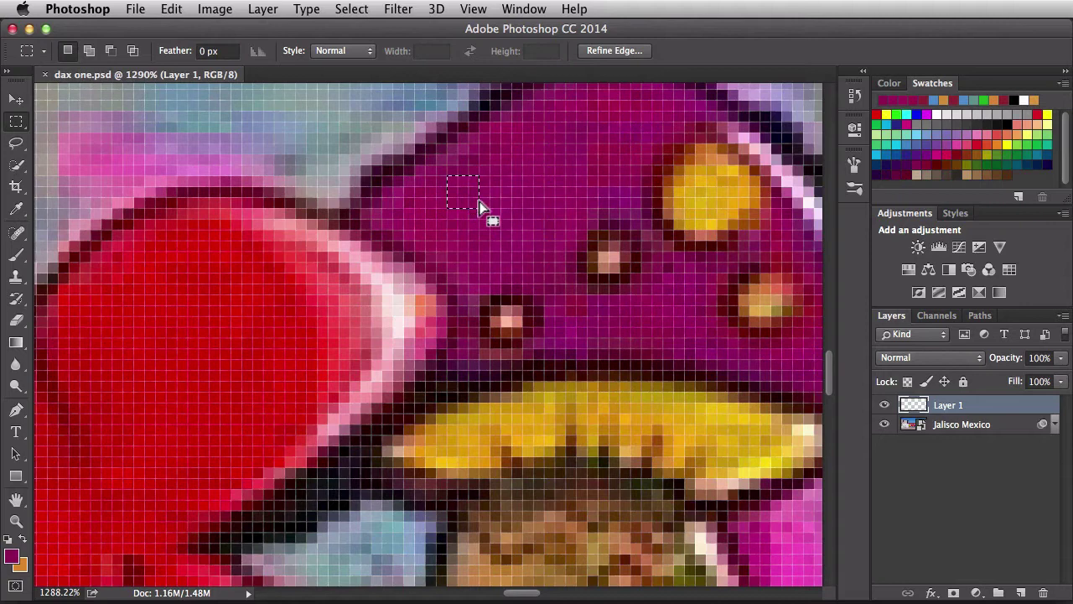
key(super+d)
key(i)
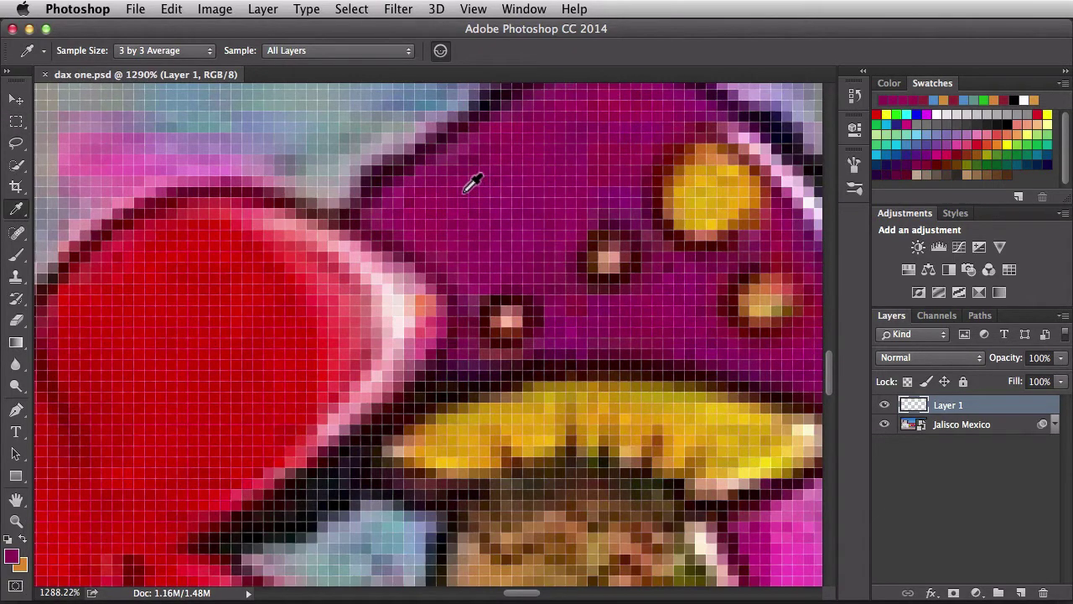
click(465, 191)
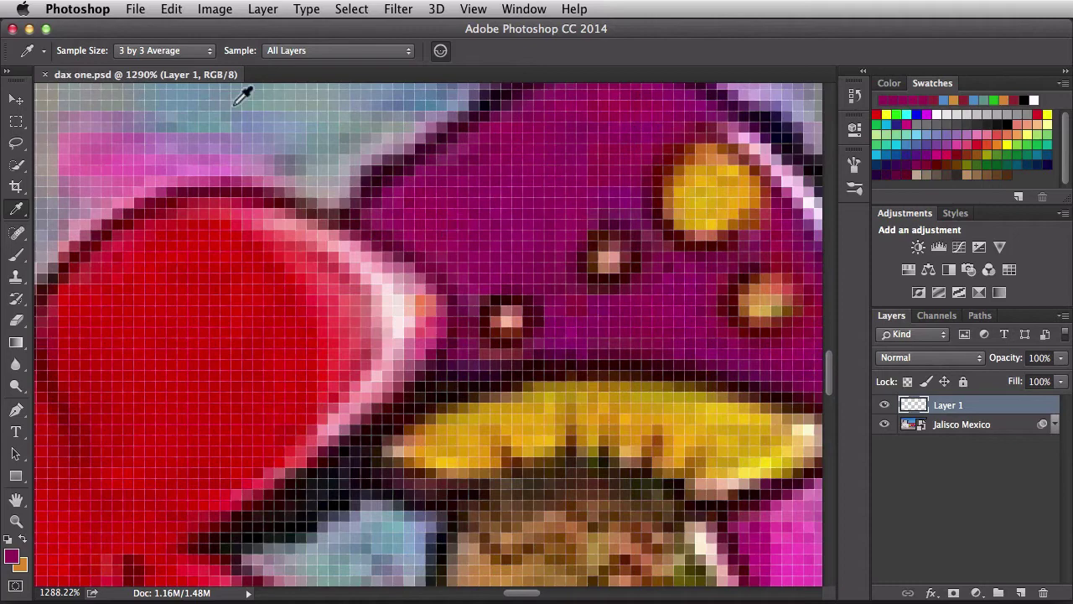
Change Sample Size to 5 by 5 Average and pan the view to the yellow shape
click(194, 50)
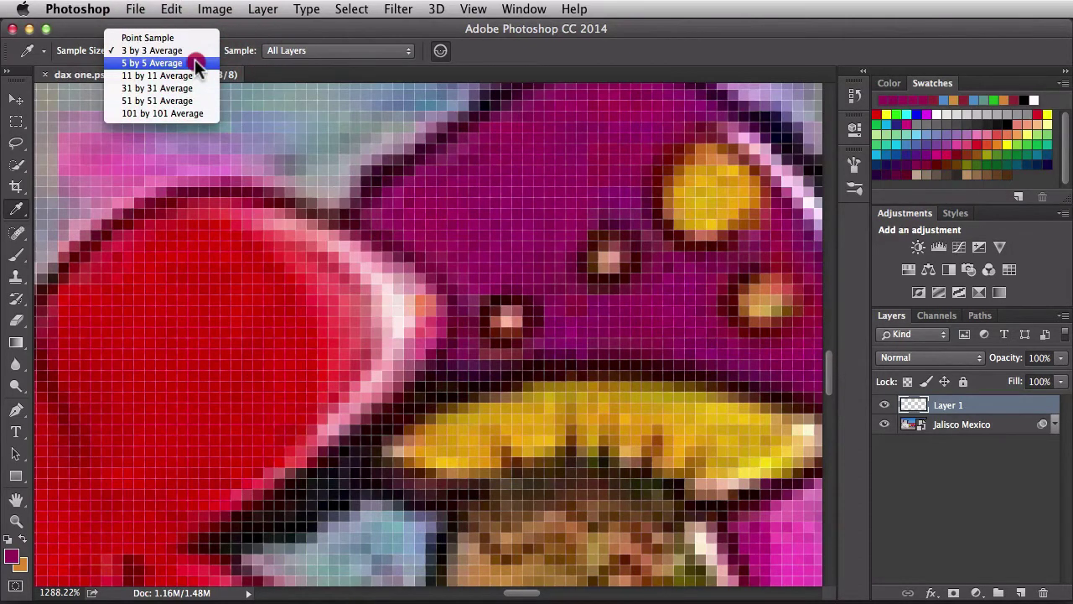
click(194, 62)
key(space)
drag(526, 425, 453, 200)
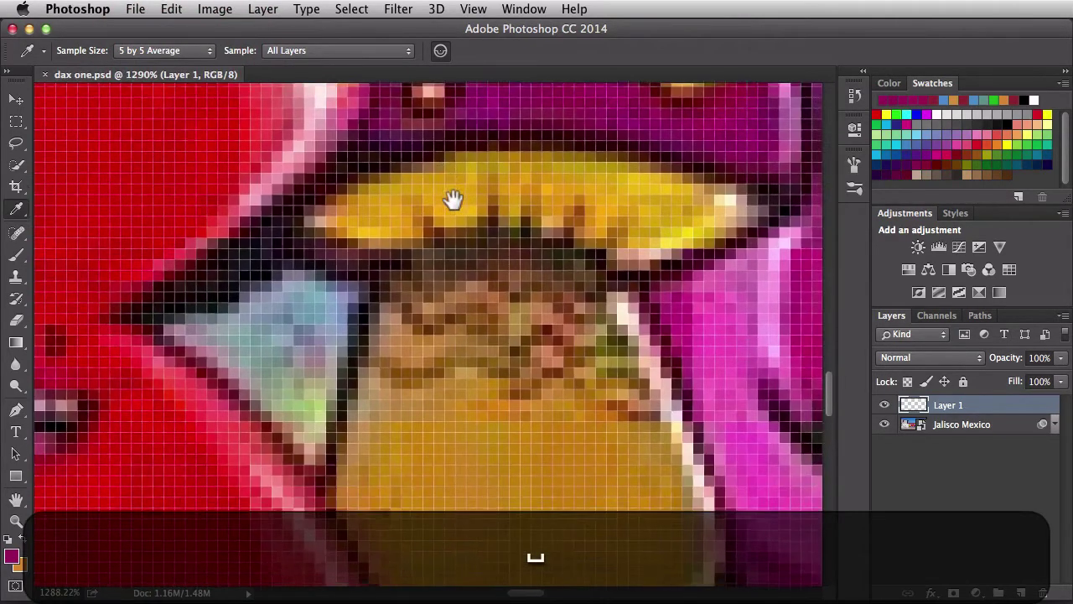
drag(486, 402, 447, 305)
click(456, 319)
key(m)
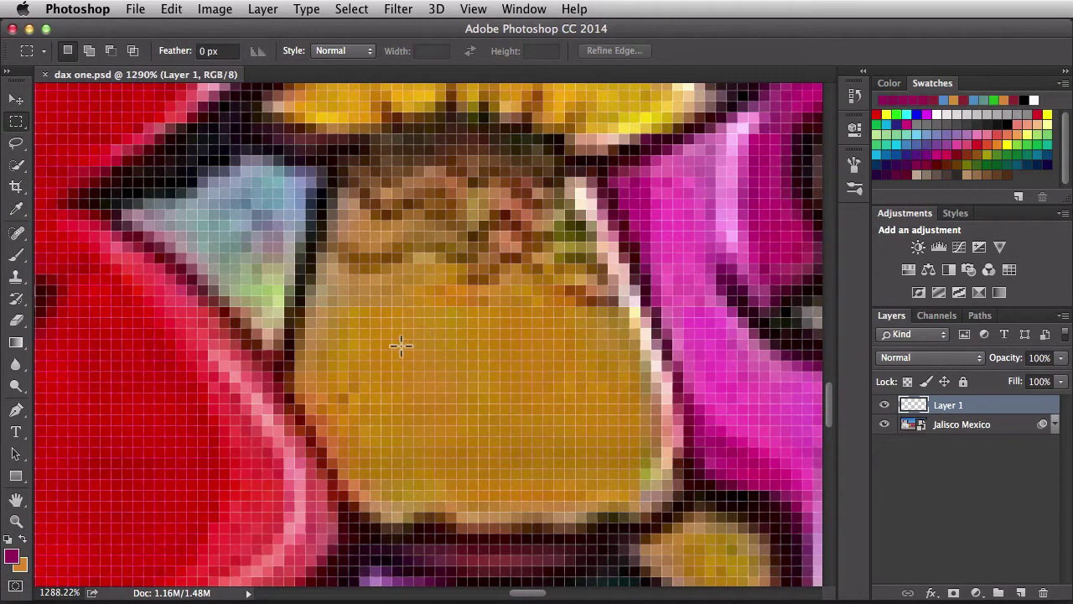
Marquee a 5 by 5 area on the yellow shape, deselect, and sample its yellow-orange at 5 by 5 Average
drag(380, 351, 423, 402)
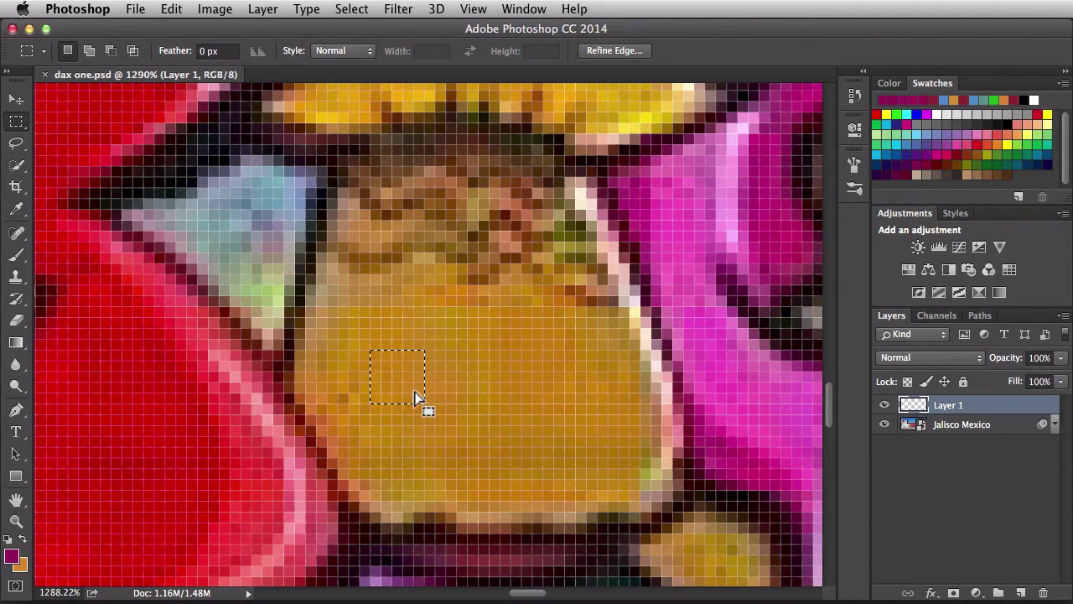
key(super+d)
key(i)
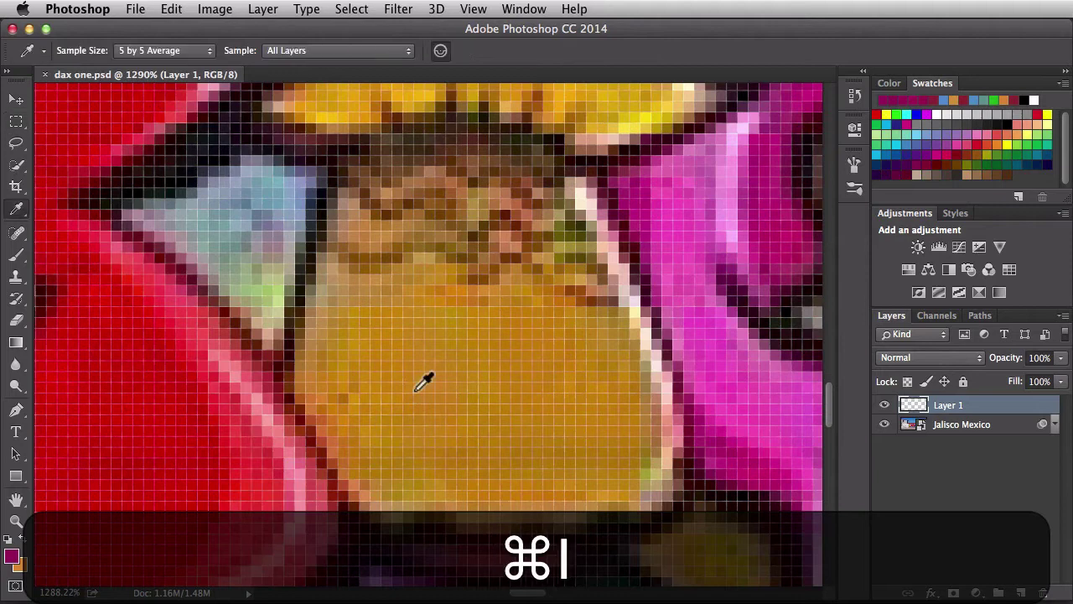
click(409, 369)
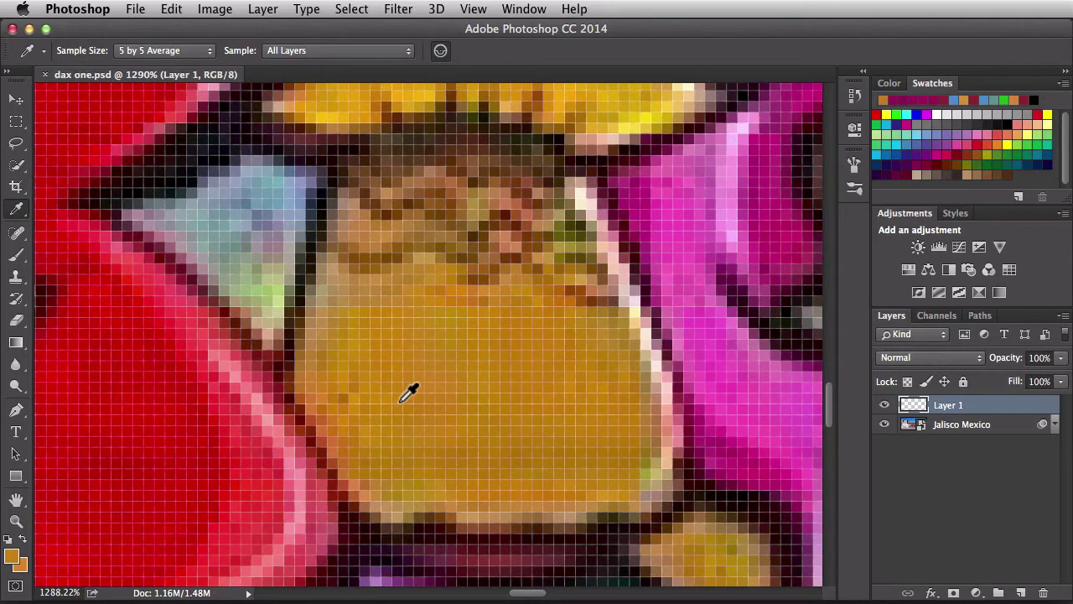
click(206, 51)
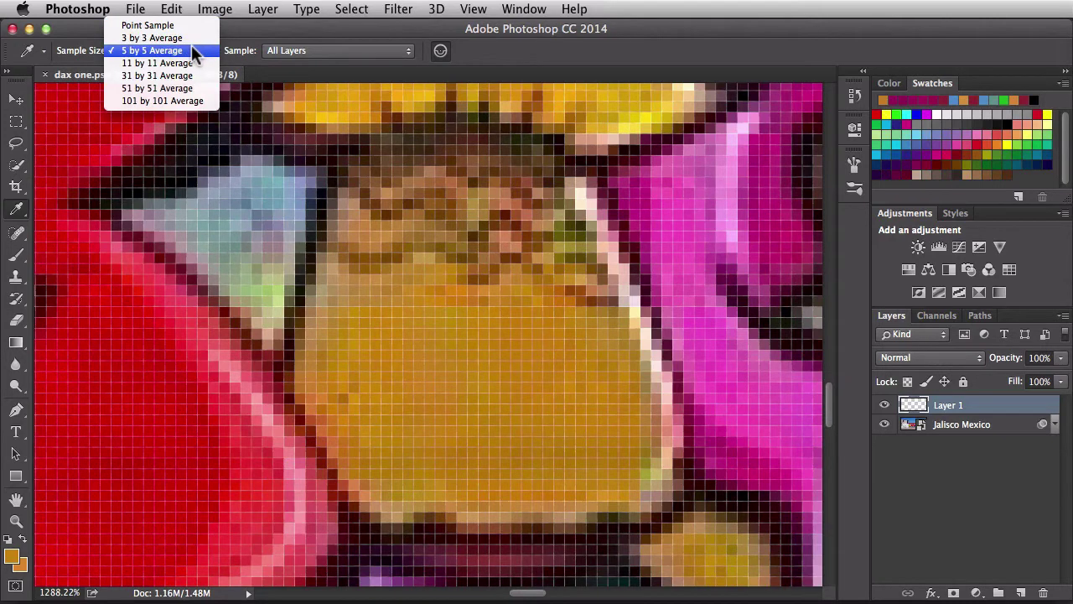
click(191, 50)
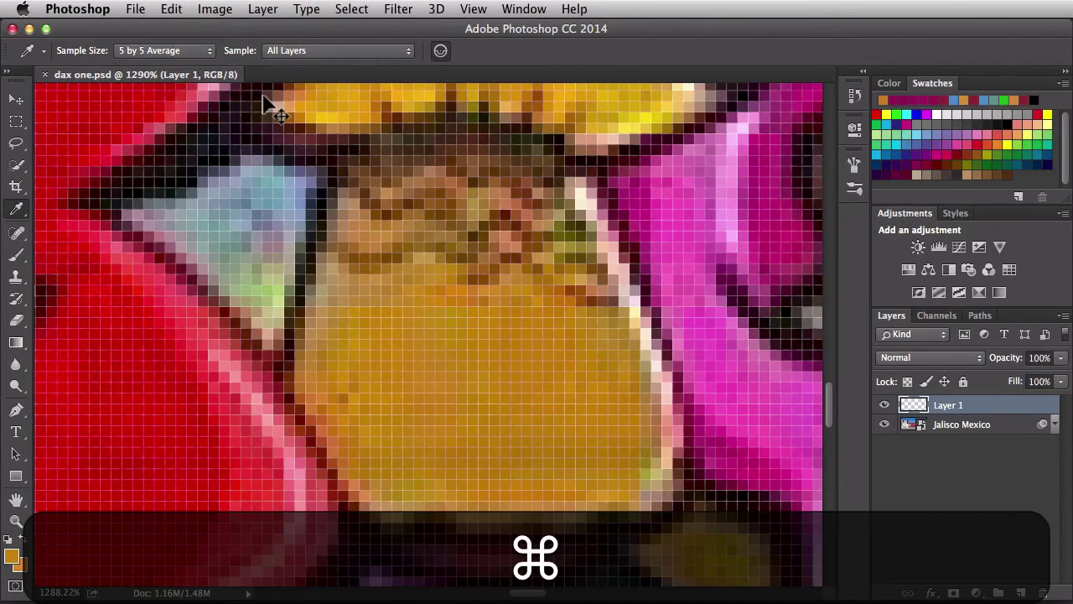
key(super+0)
Zoom out to 66.7% and review the Sample options, leaving All Layers selected
key(super+minus)
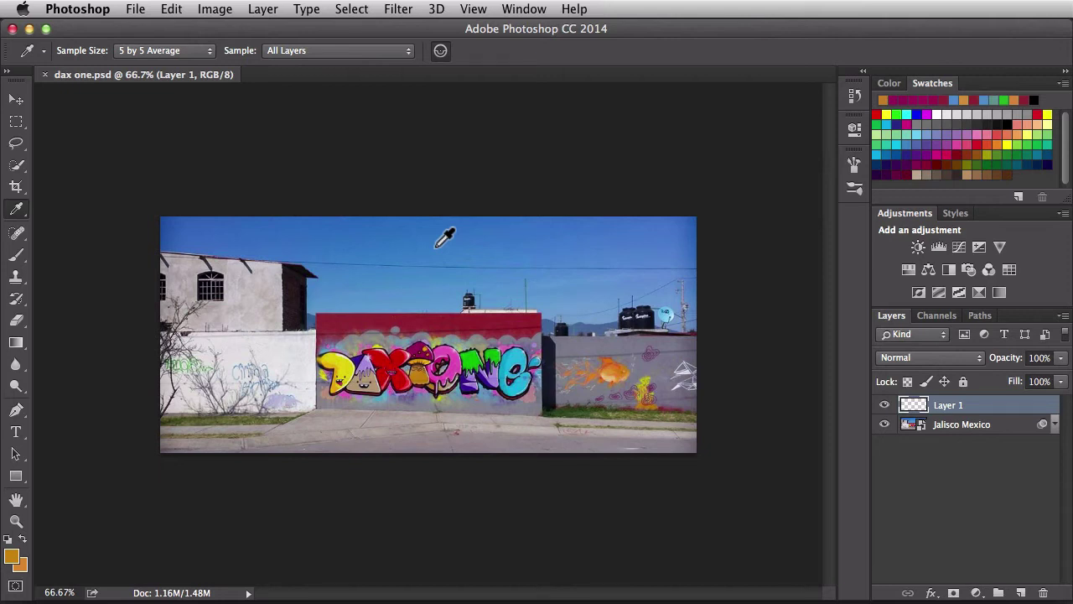
click(407, 51)
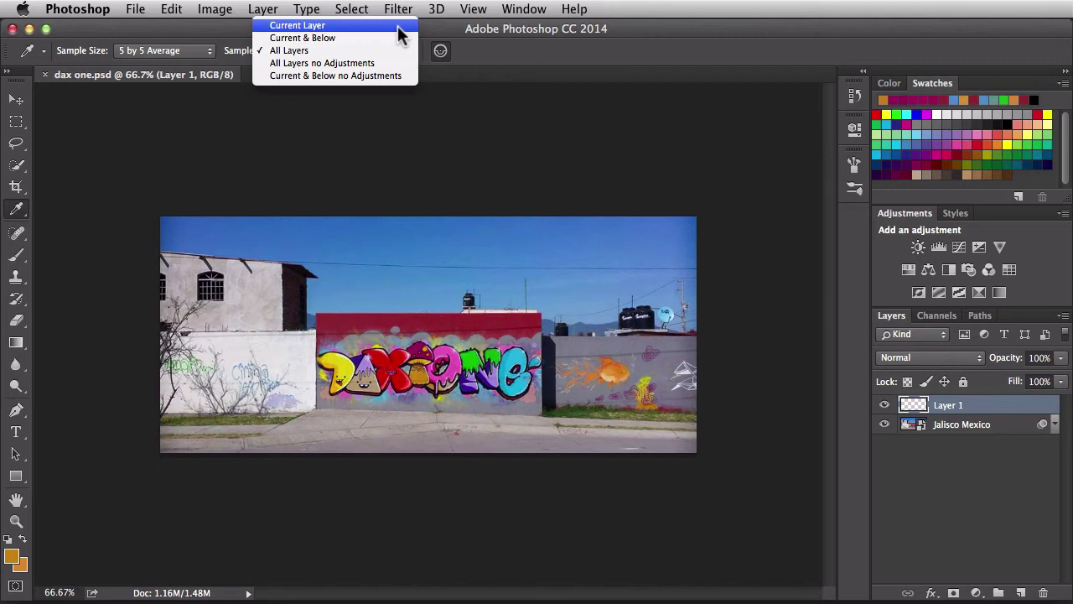
key(Escape)
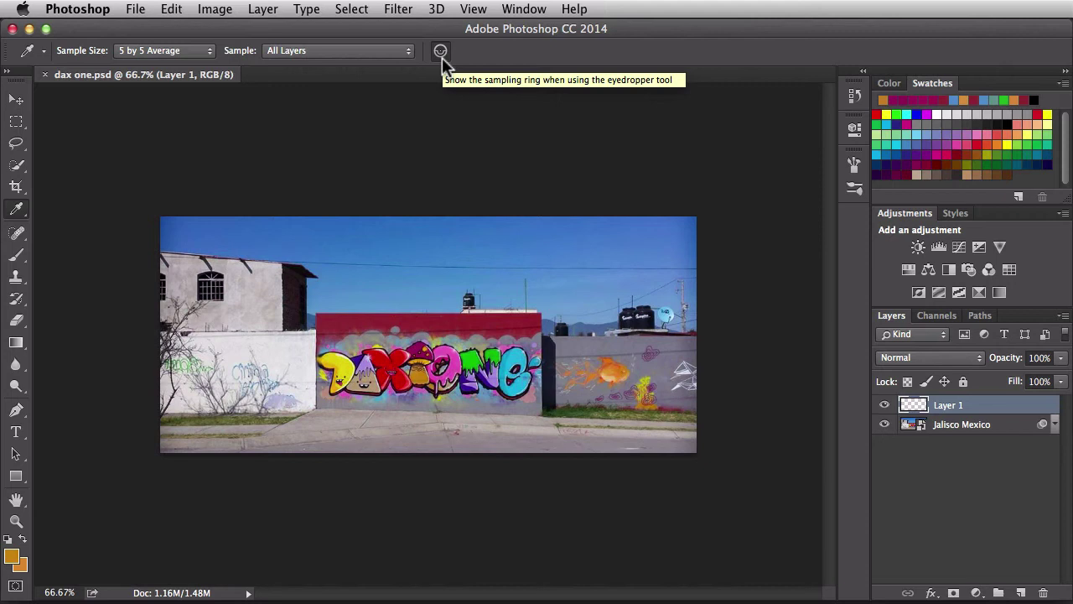
Hold the Eyedropper across the graffiti lettering so the sampling ring shows the colours
drag(392, 299, 398, 327)
drag(387, 340, 415, 363)
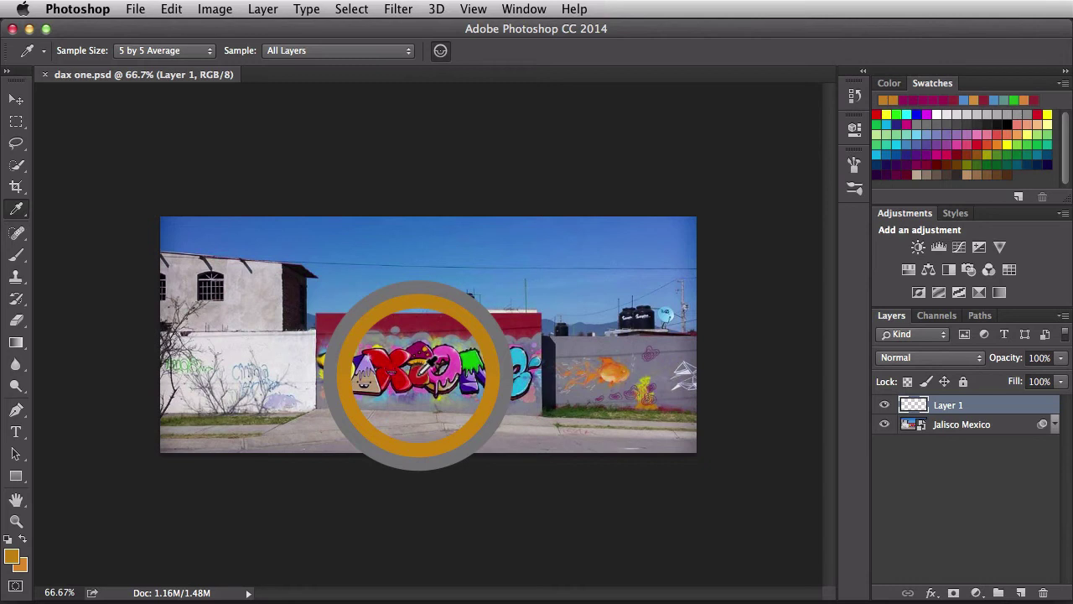
drag(419, 375, 452, 375)
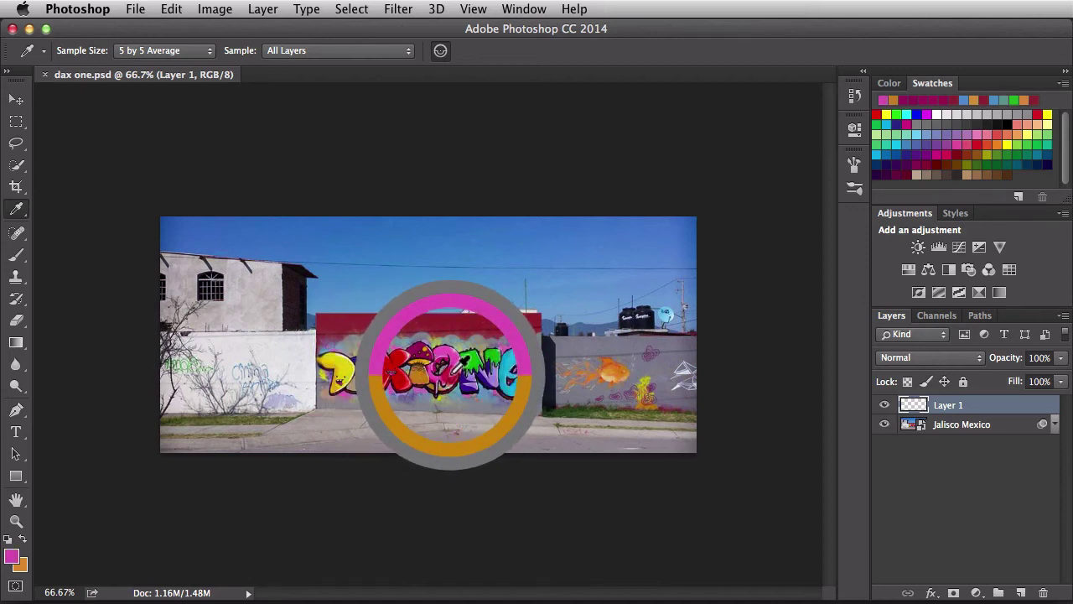
drag(451, 374, 421, 379)
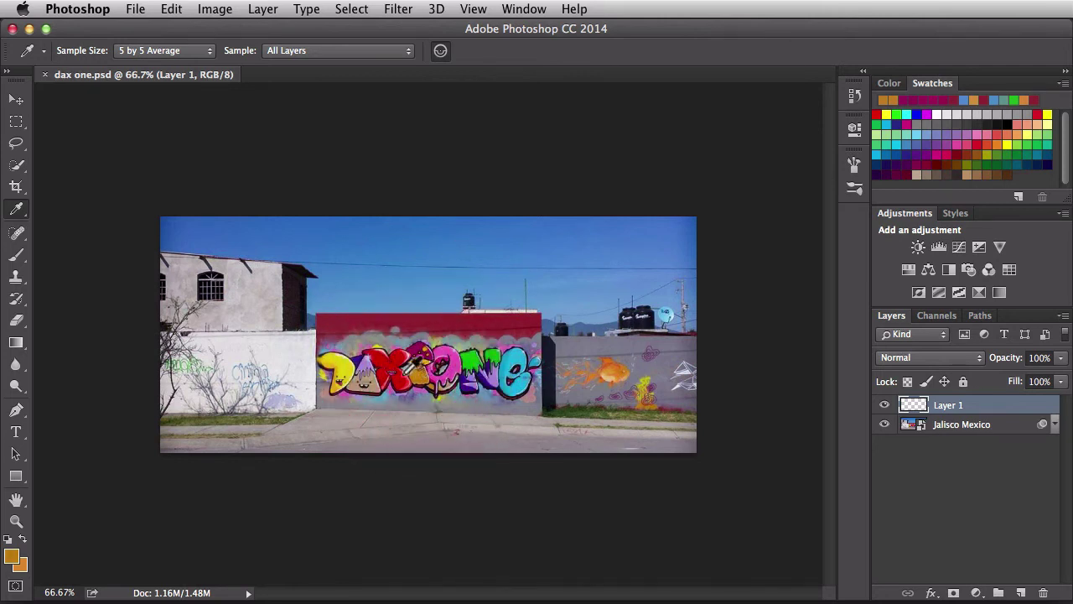
Toggle Show Sampling Ring, sample the sky and a pinkish red from the lettering, then toggle it back
click(442, 51)
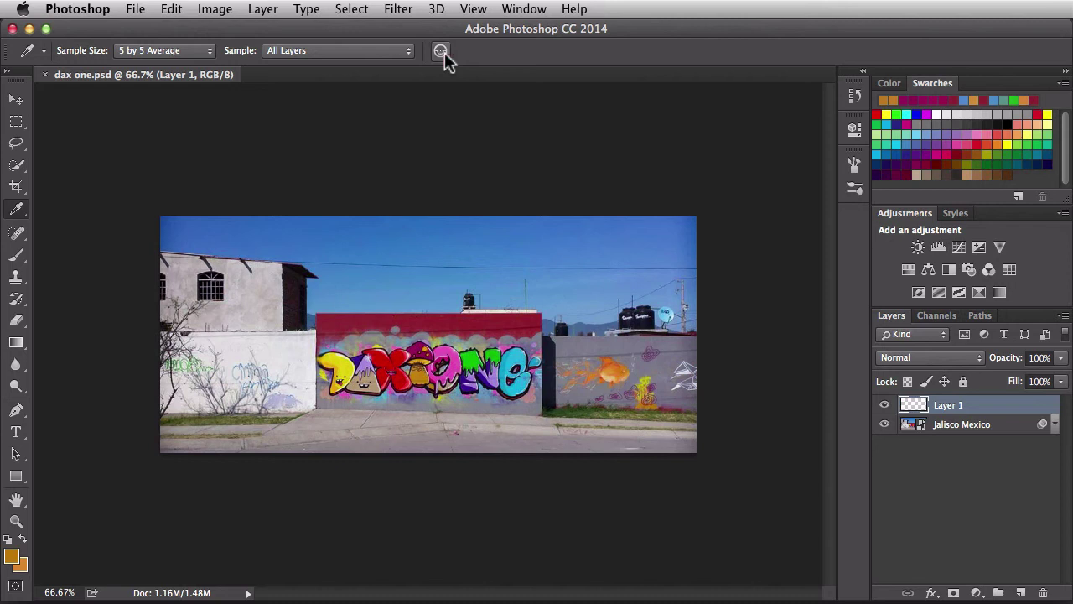
click(383, 297)
click(432, 372)
click(405, 362)
click(431, 349)
click(424, 350)
click(406, 353)
click(439, 51)
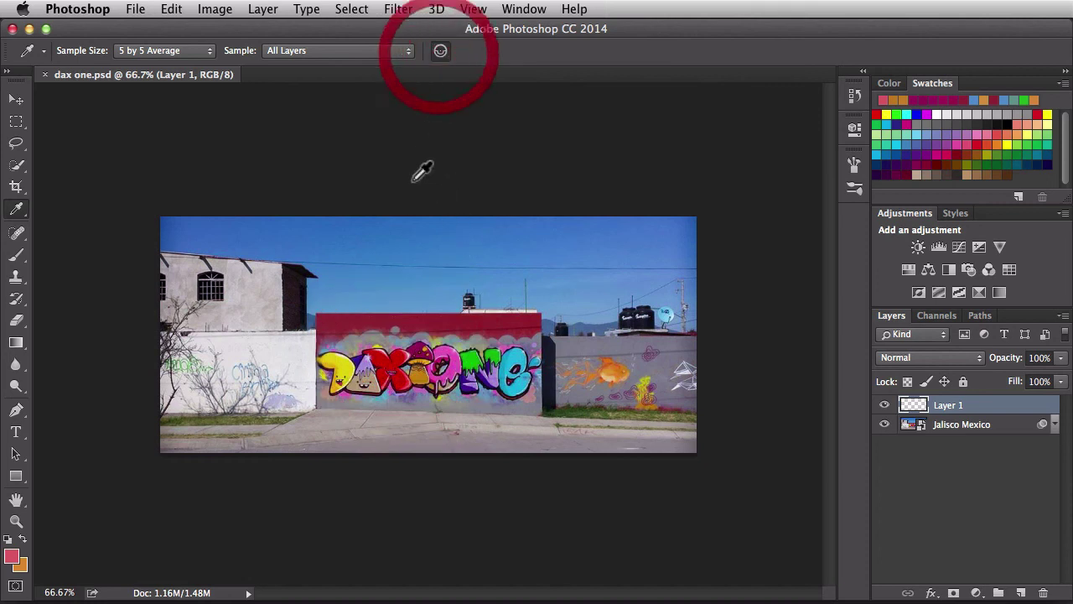
Check the empty tool preset list, then turn off Show Sampling Ring
click(42, 51)
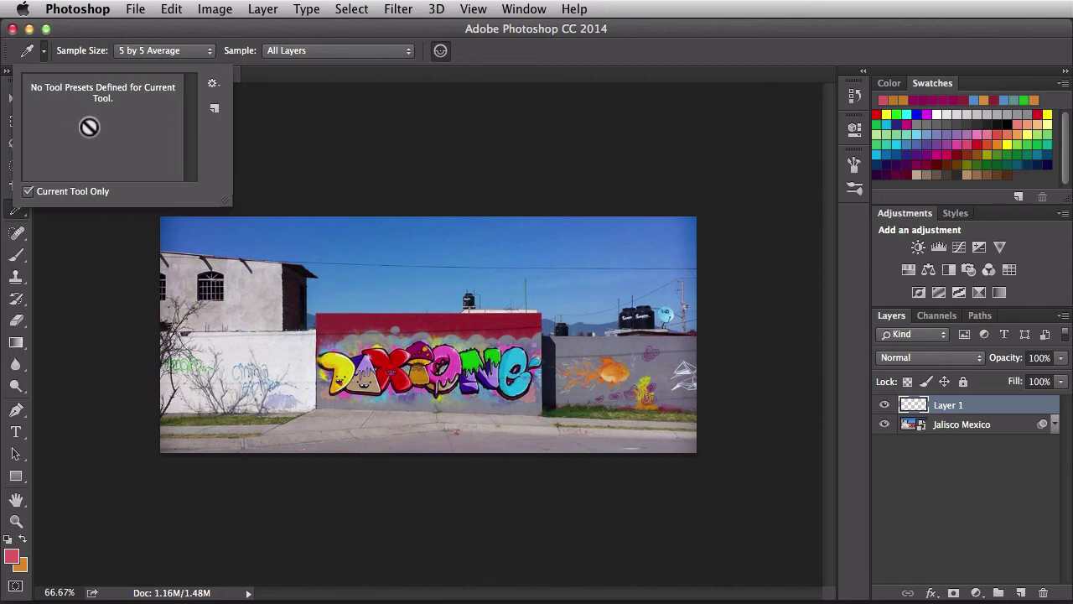
click(94, 57)
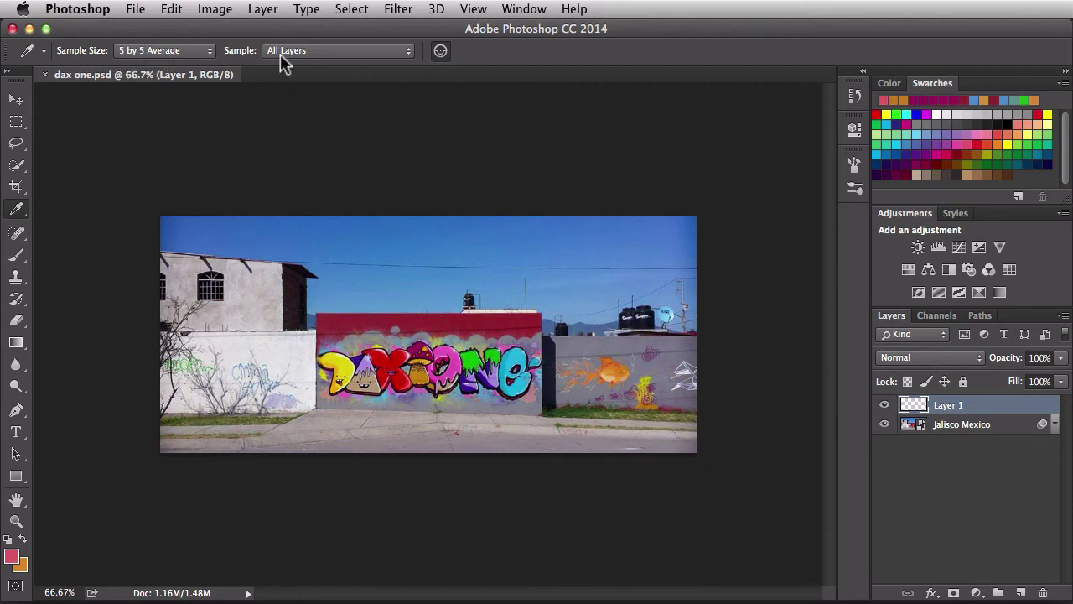
click(439, 51)
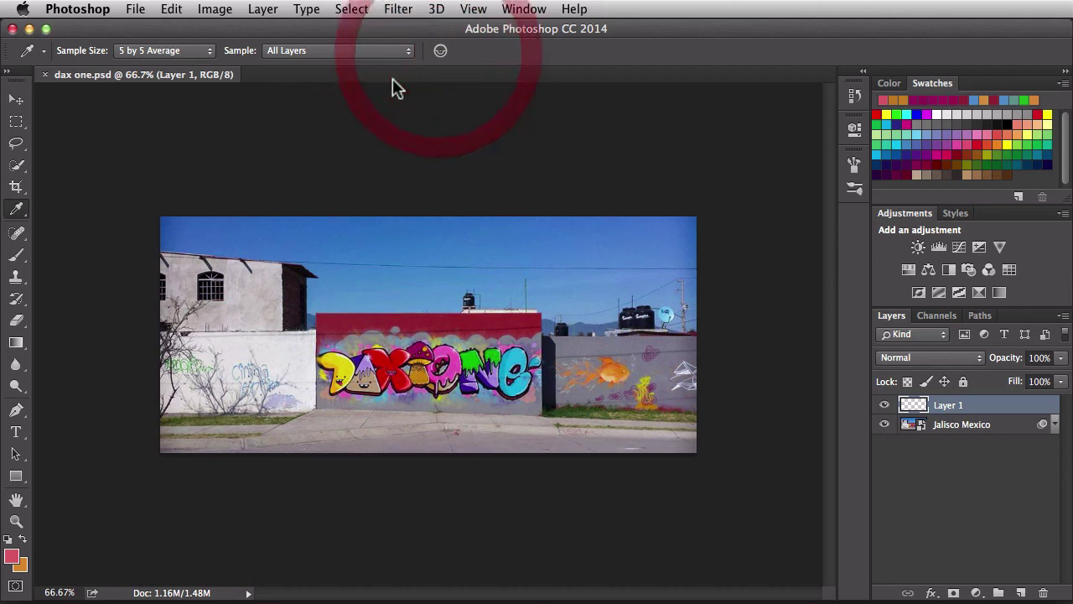
Save the eyedropper settings as a new tool preset named '5x5 all layers no ring'
click(43, 52)
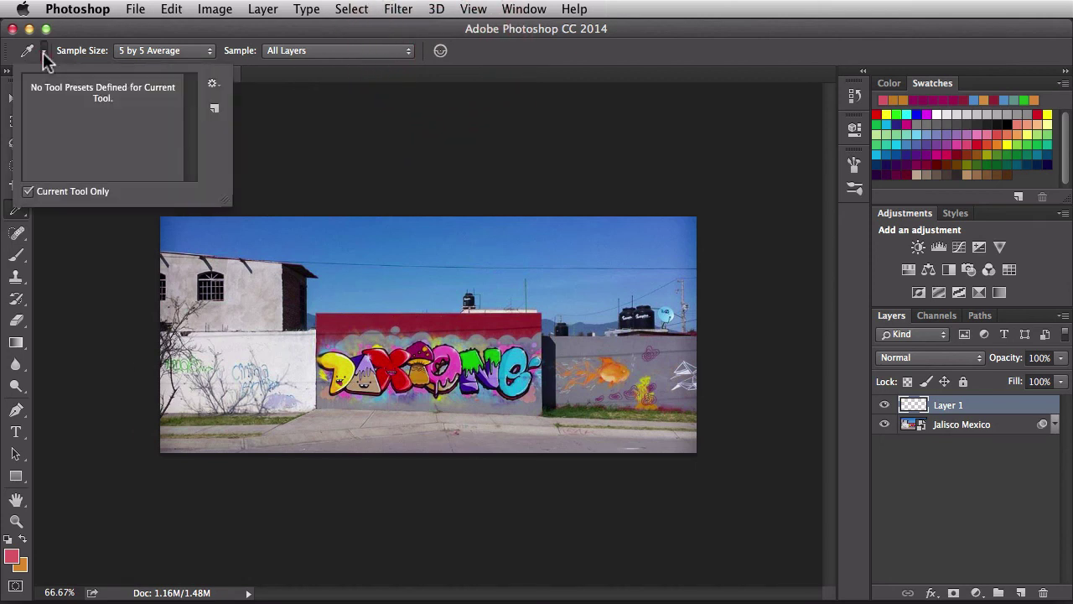
click(213, 110)
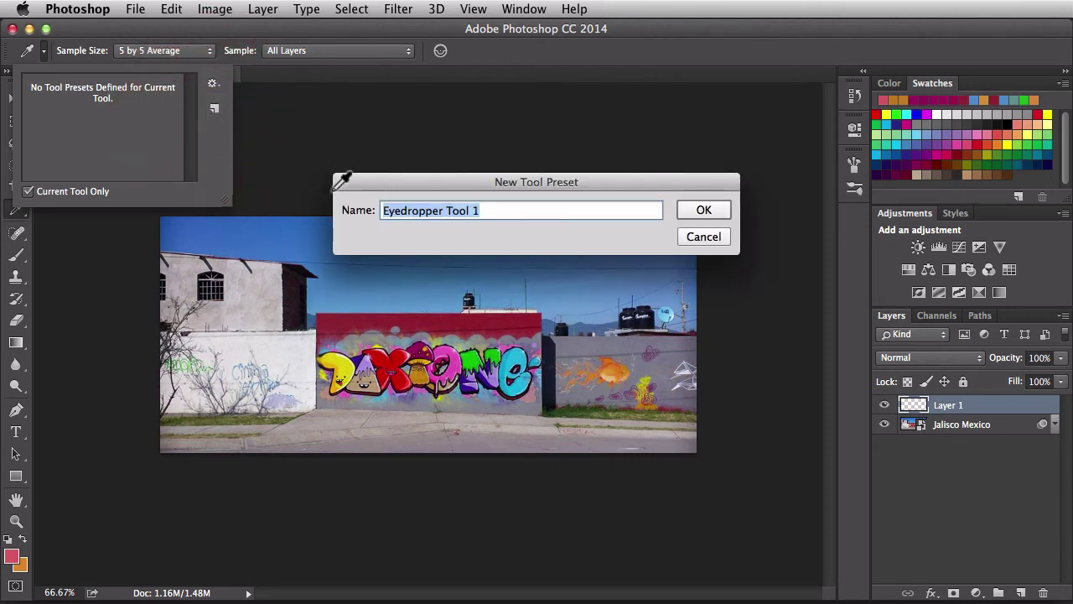
text(5x)
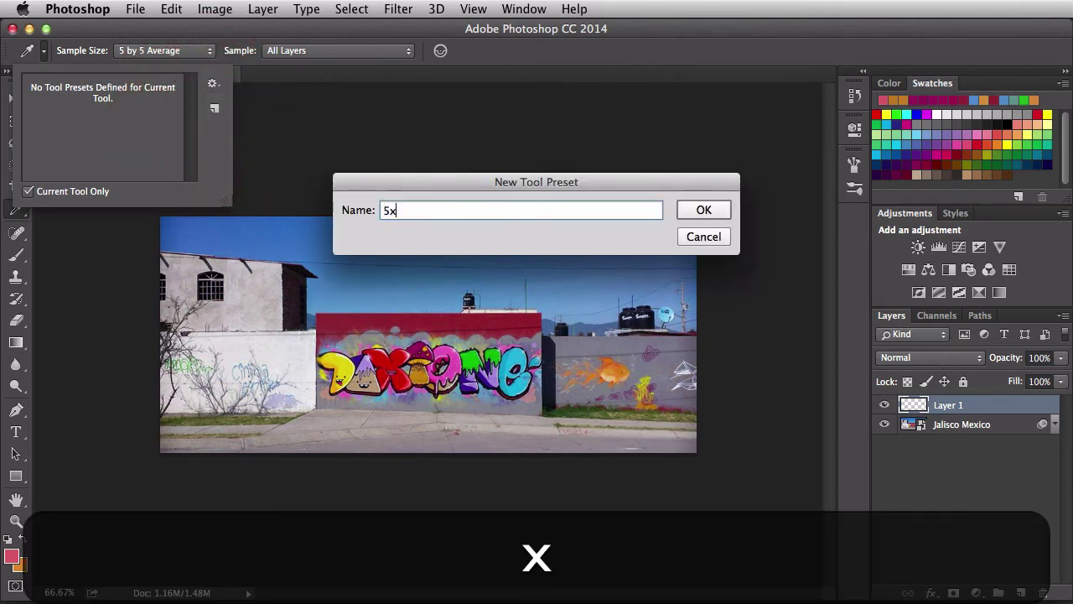
text(5 all )
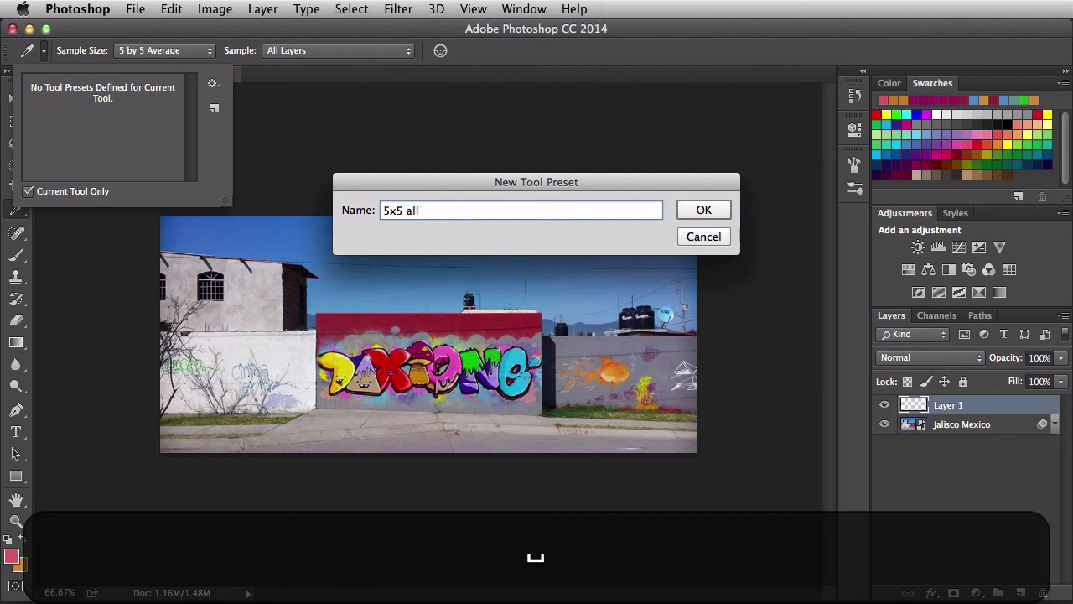
text(layers no ring)
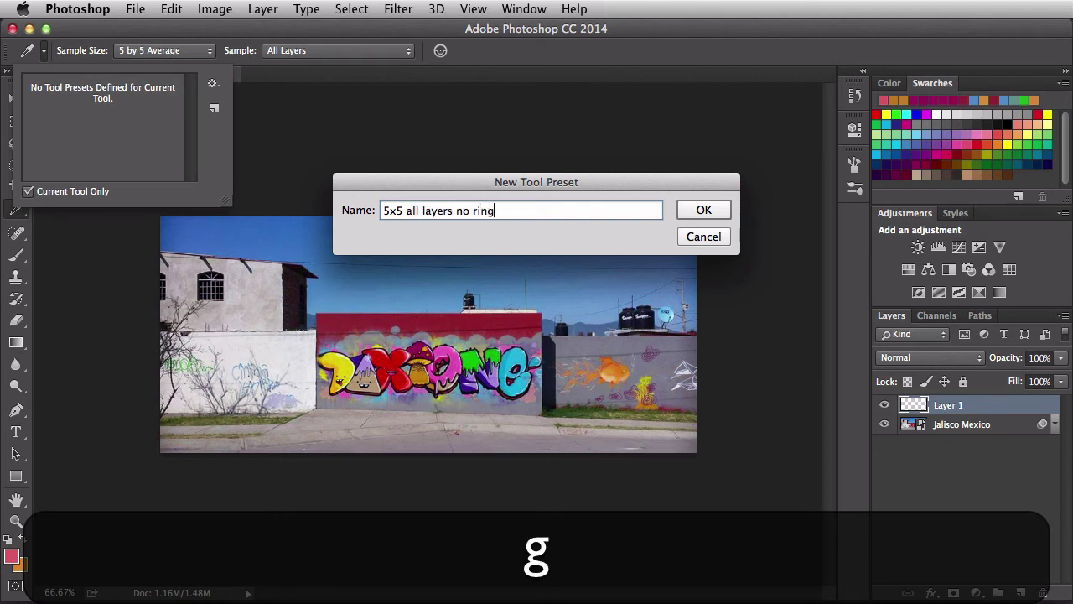
key(Return)
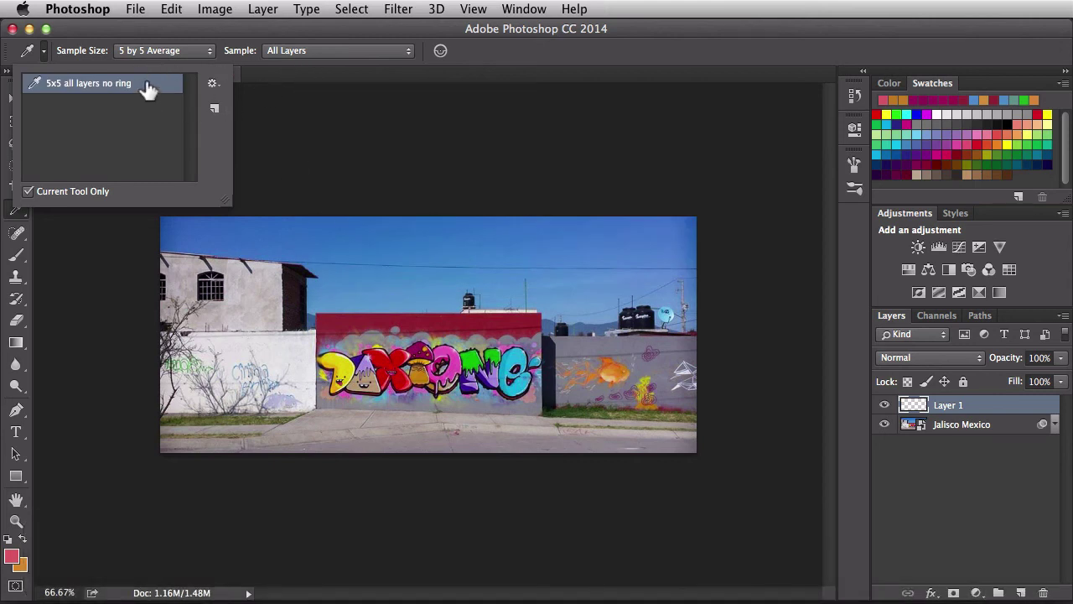
drag(148, 89, 178, 62)
Set the eyedropper to 31 by 31 Average, Current Layer sampling, with Show Sampling Ring on
click(187, 51)
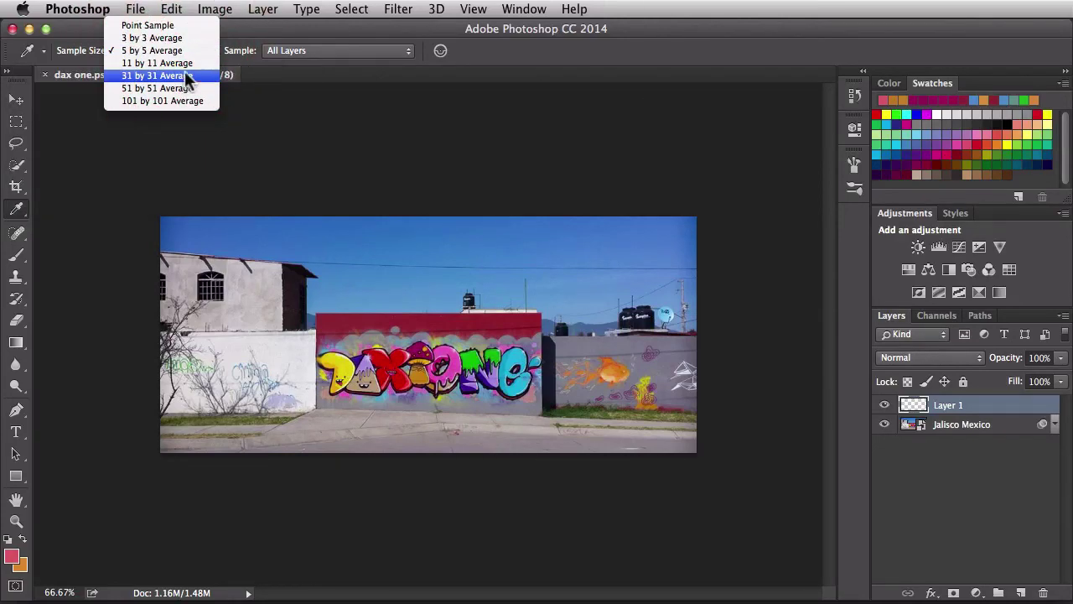
click(186, 77)
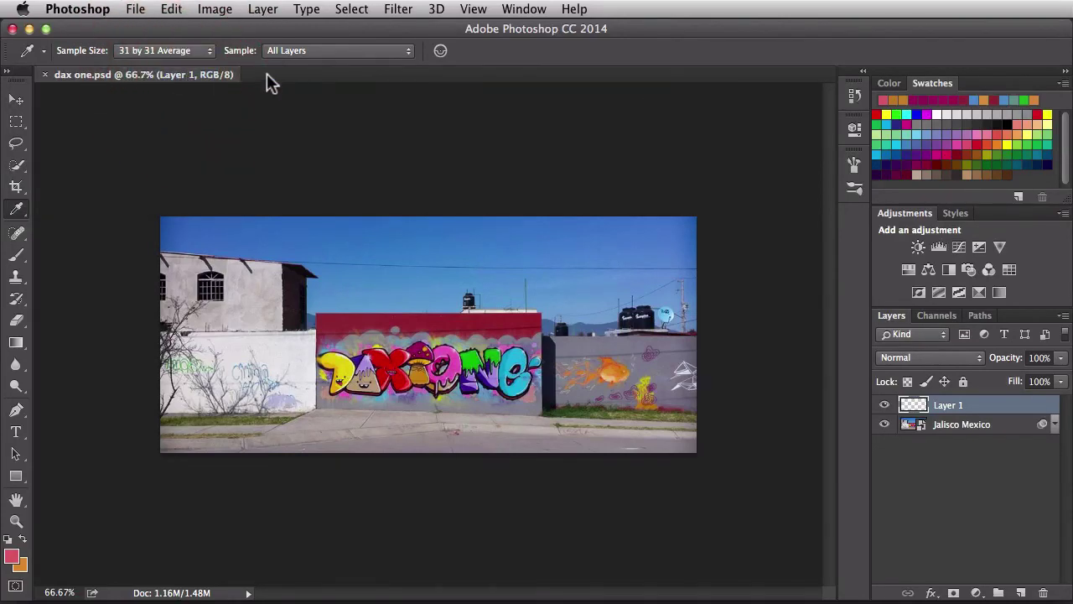
click(310, 57)
click(342, 23)
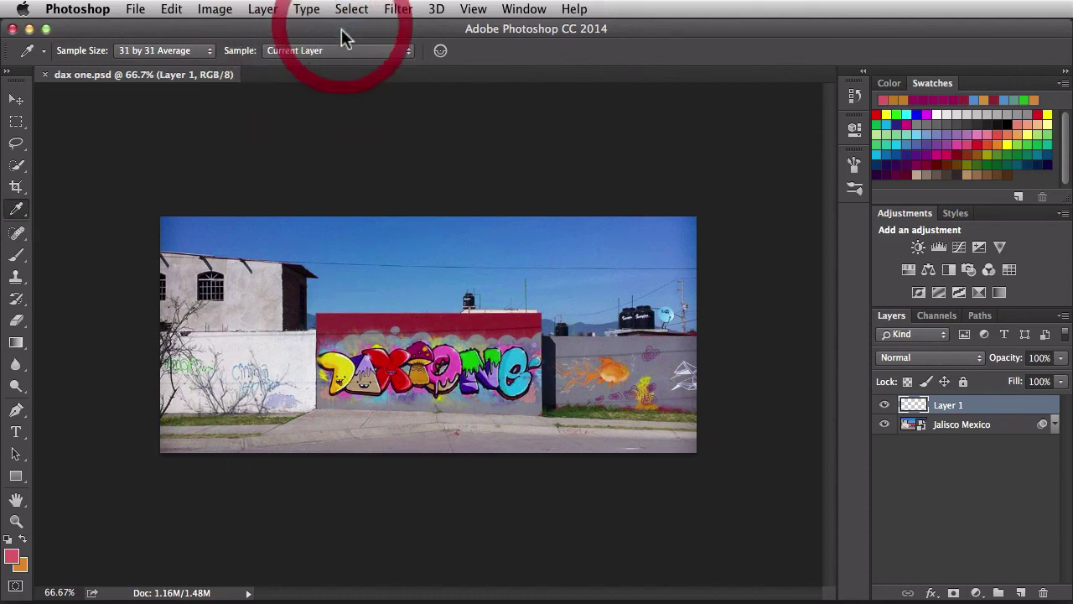
click(441, 52)
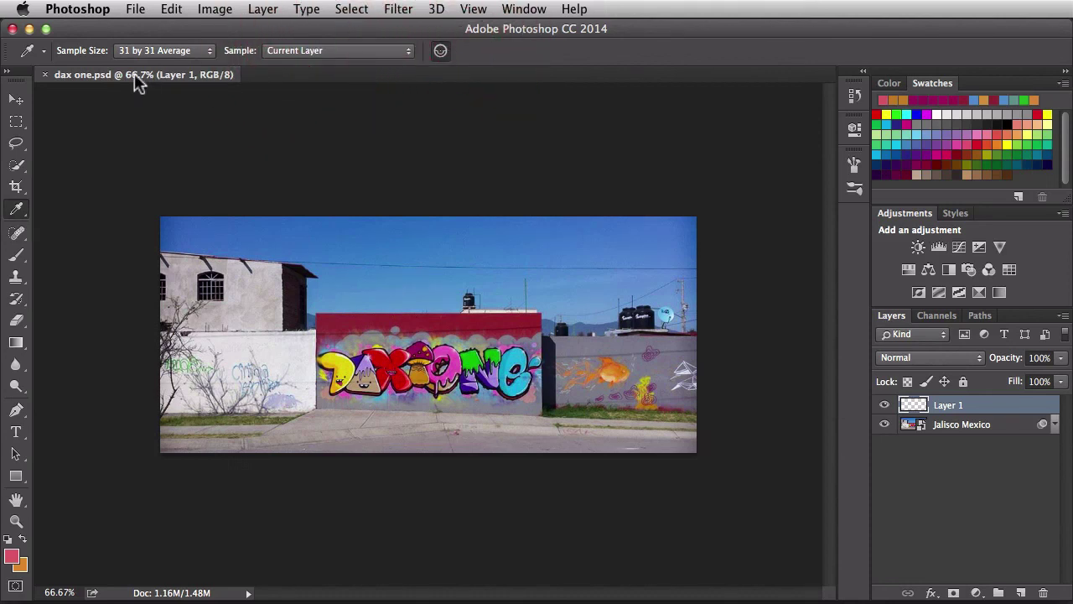
Save these settings as a tool preset named '31x31 current layer ring'
click(43, 52)
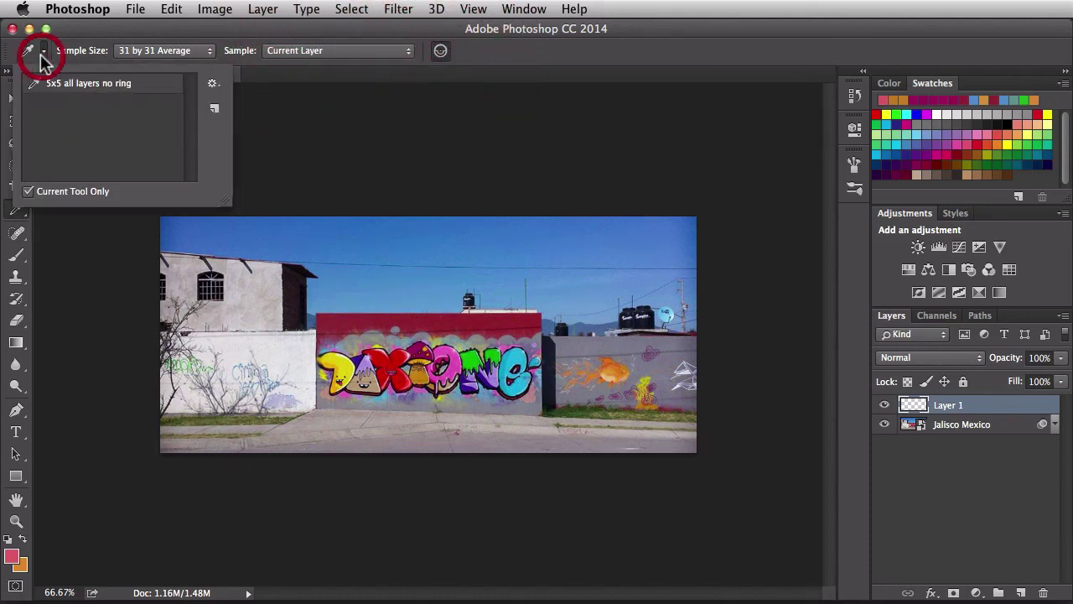
click(214, 107)
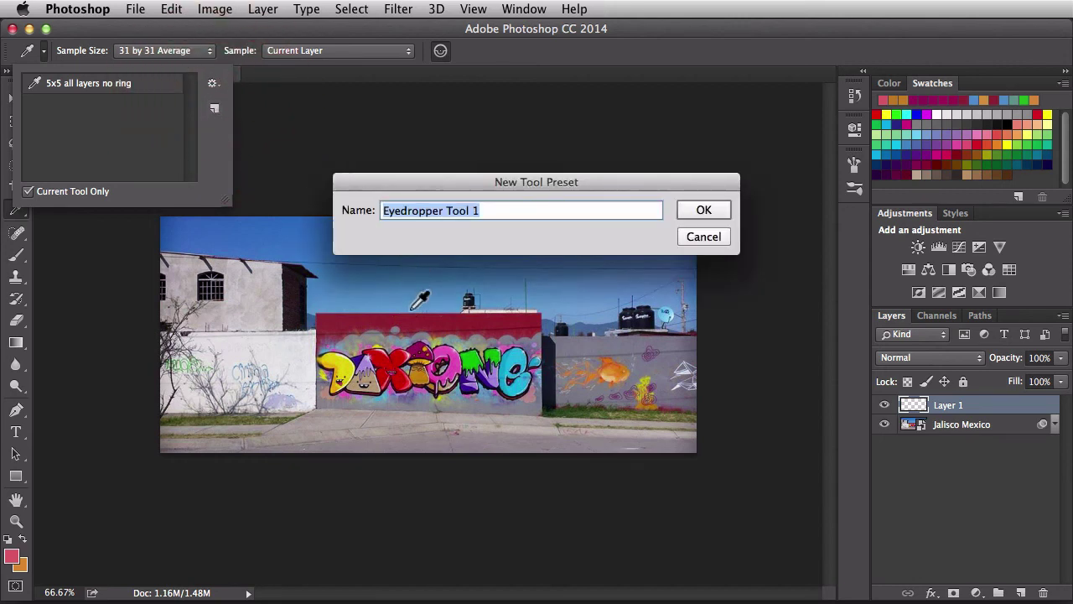
text(31x31 )
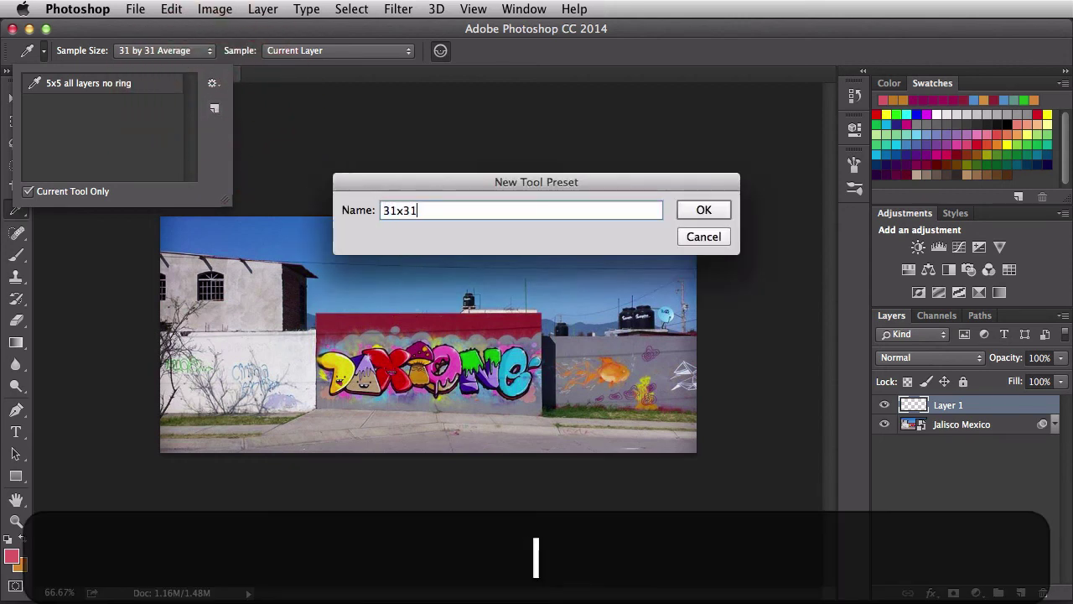
text(curre)
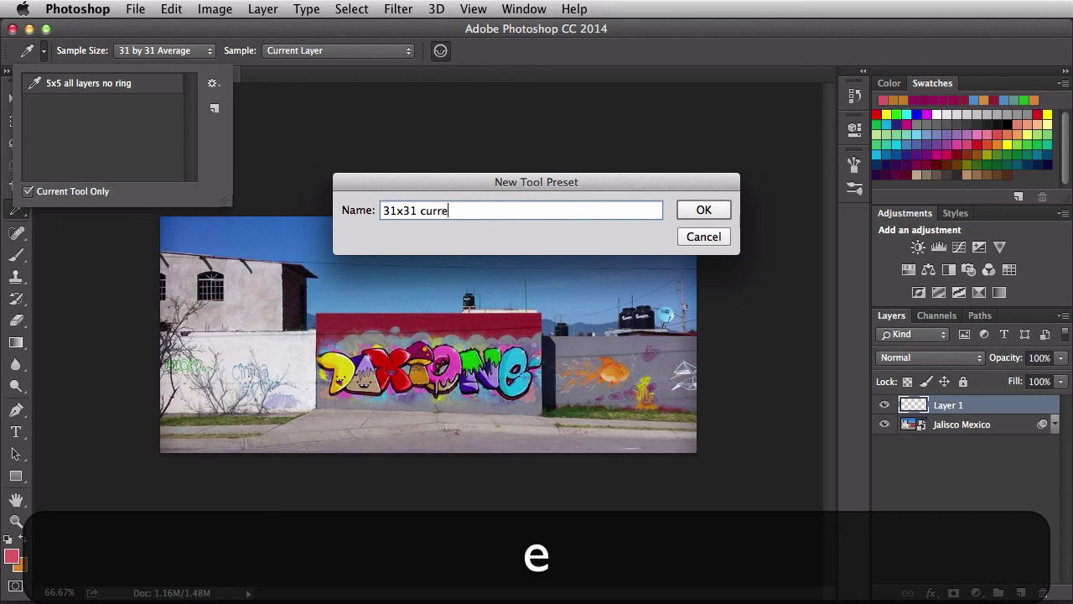
text(nt layer ring)
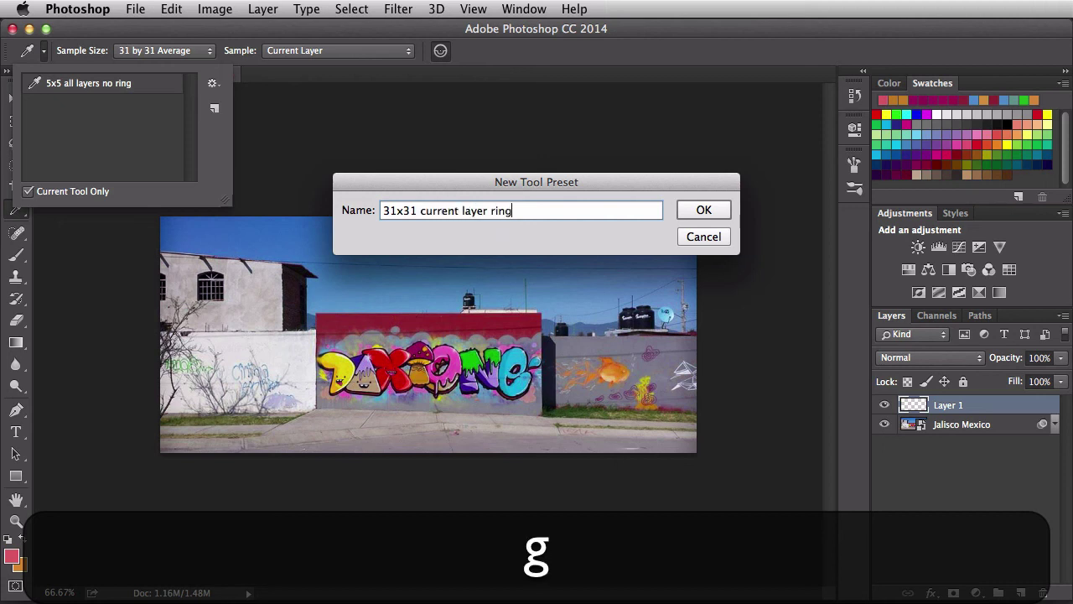
key(Return)
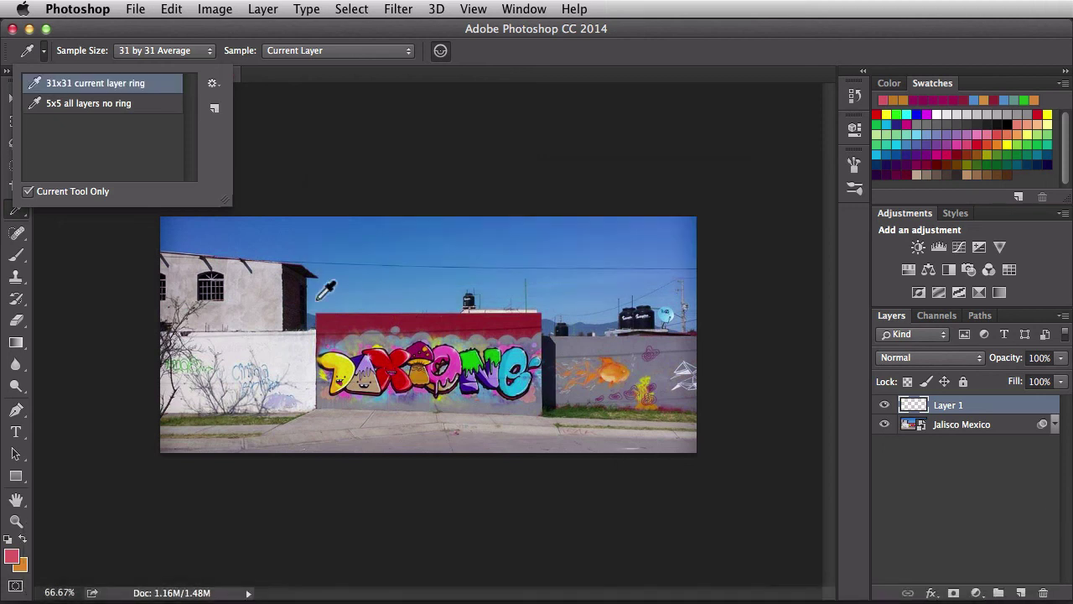
Apply each preset in turn, ending on '5x5 all layers no ring'
click(142, 109)
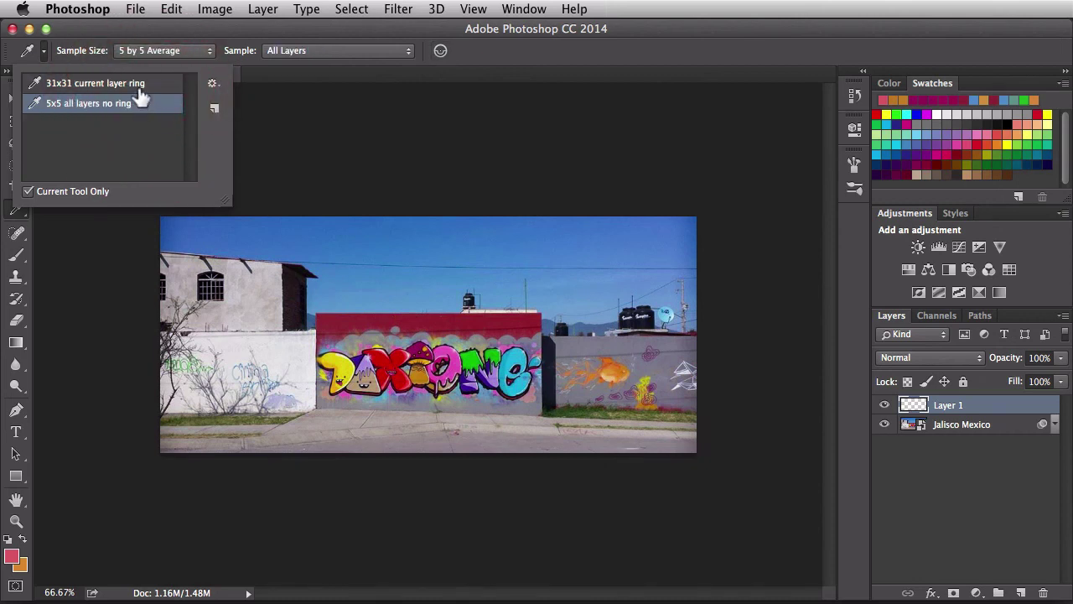
click(137, 85)
click(138, 105)
Close the tool preset list and reset the eyedropper tool to its defaults
click(212, 84)
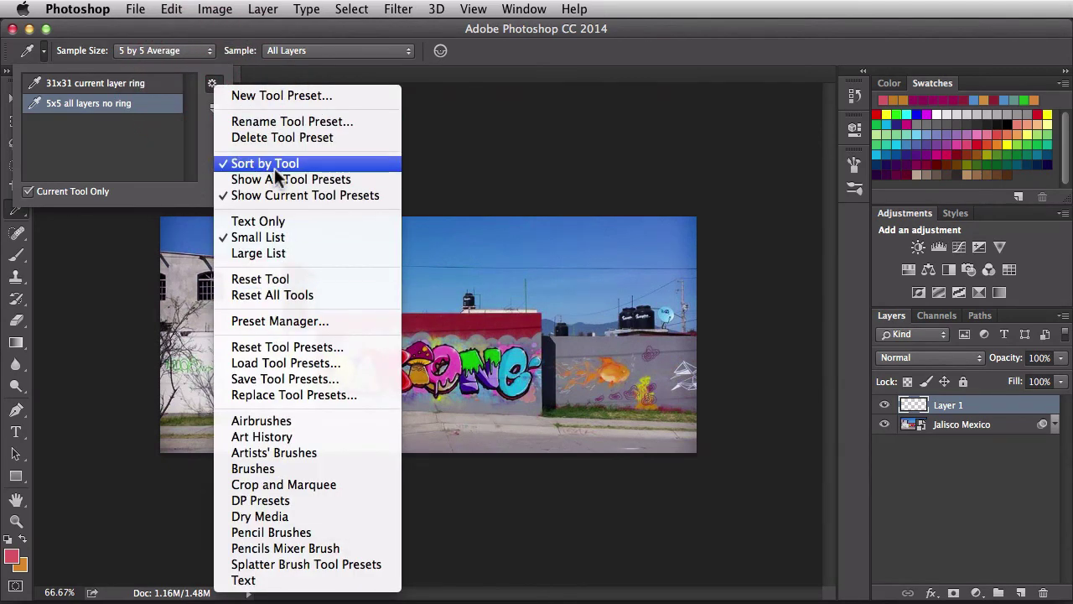
click(94, 153)
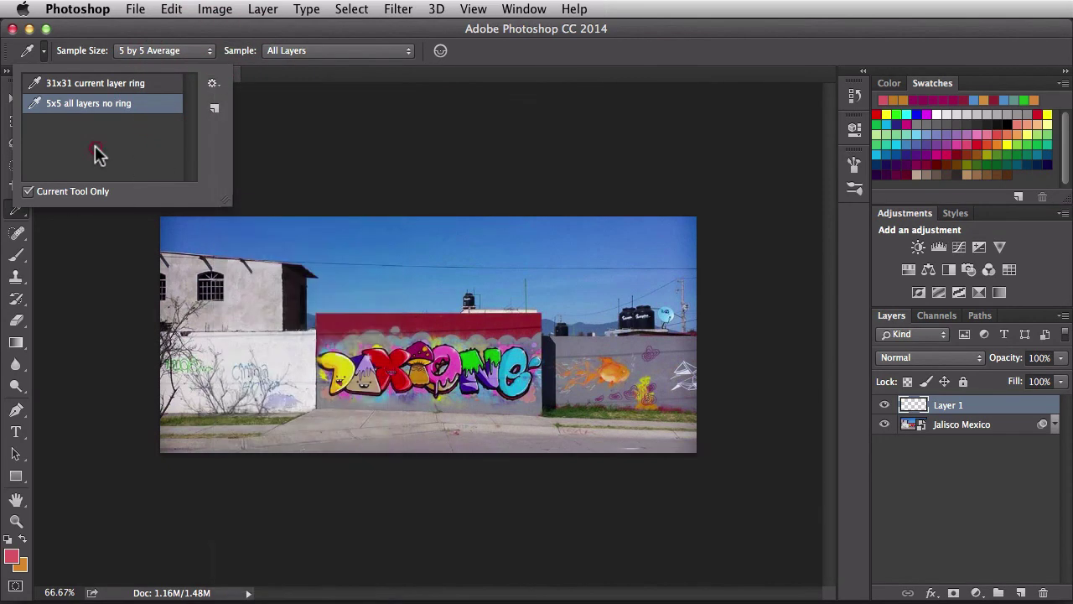
click(216, 37)
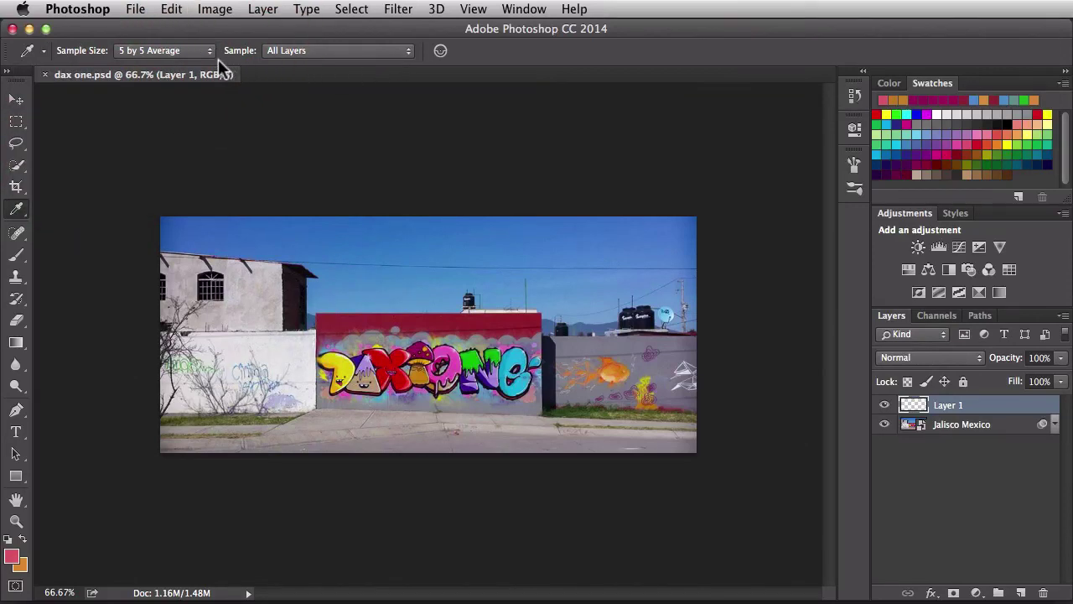
right_click(51, 52)
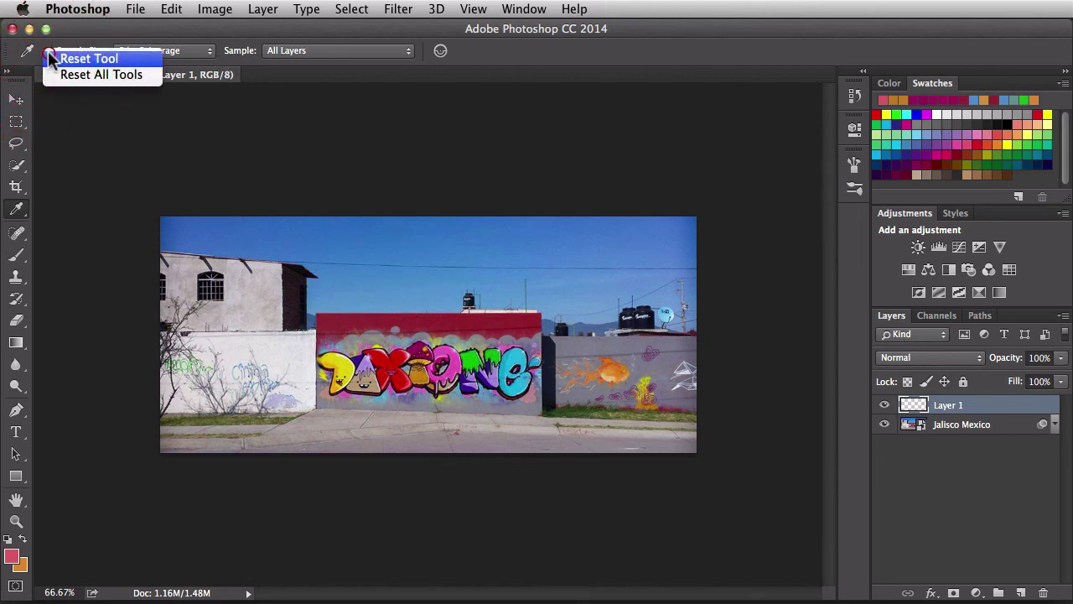
click(52, 58)
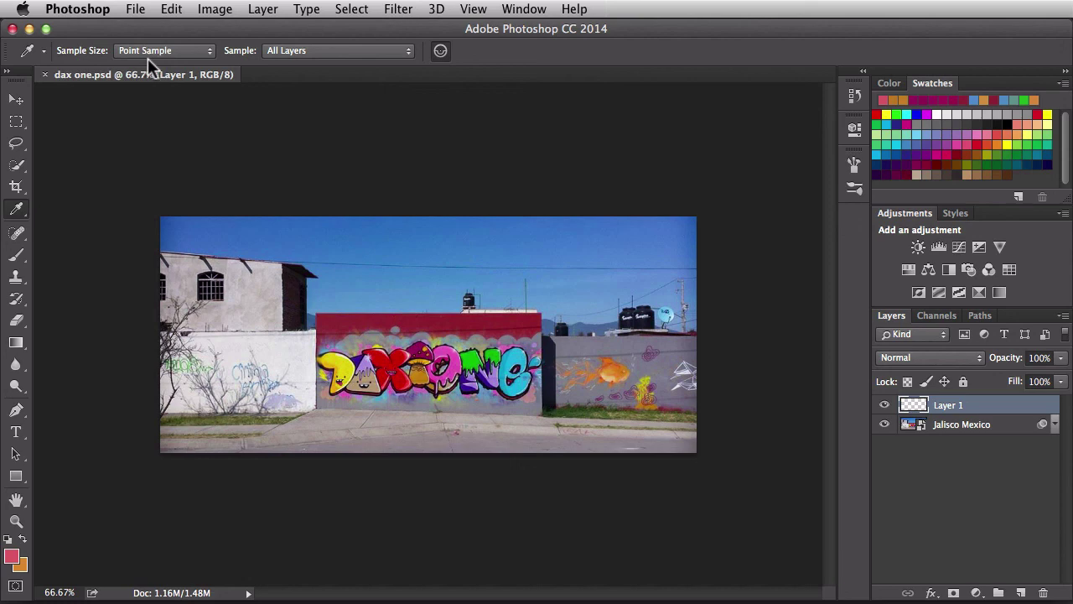